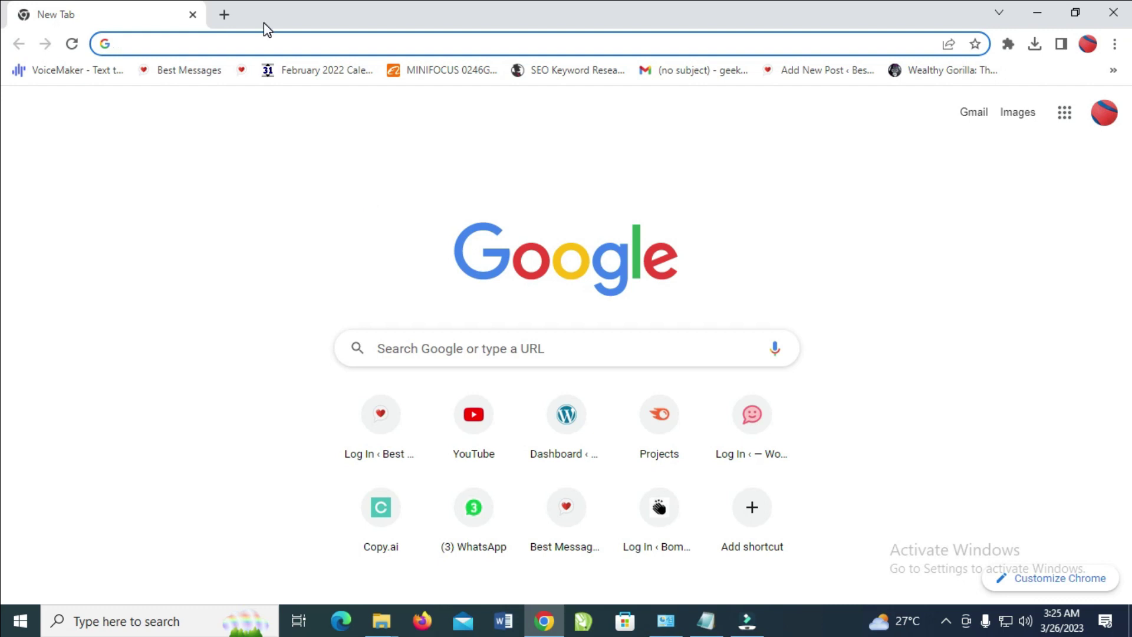
Step: Load youtube.com in Chrome and open the signed-in account's menu
click(261, 46)
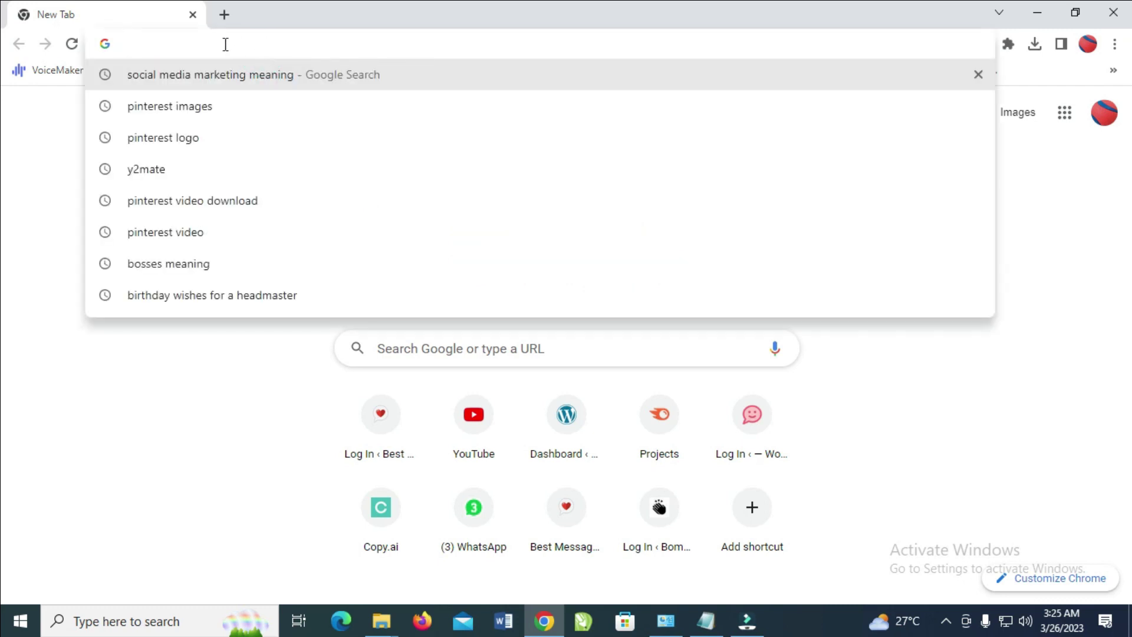
text(yout)
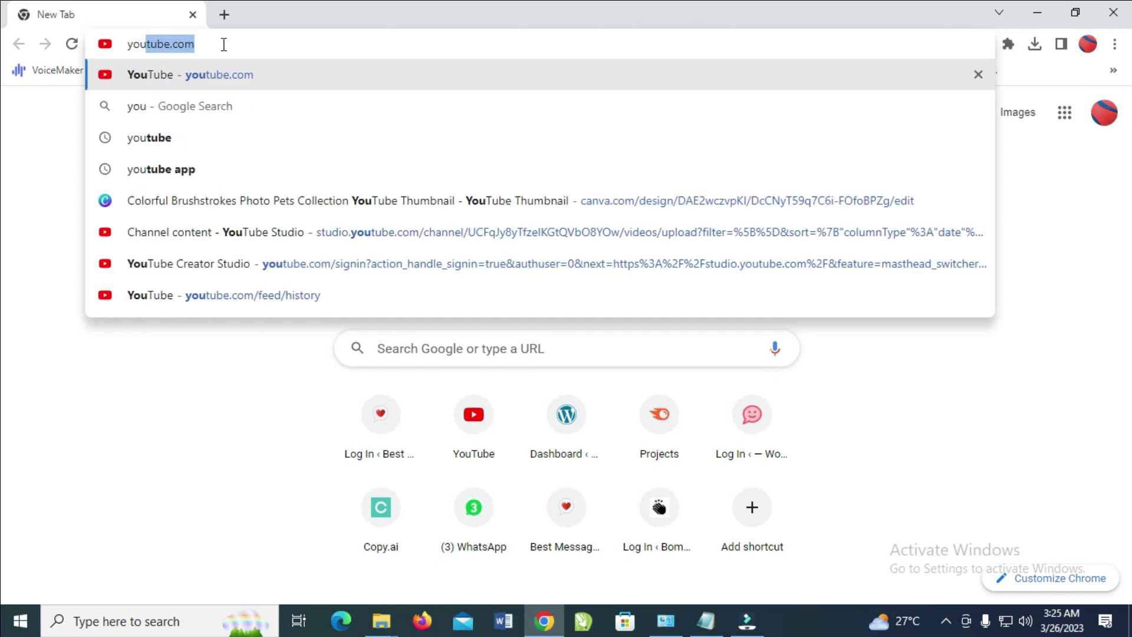
text(ube.com)
key(Return)
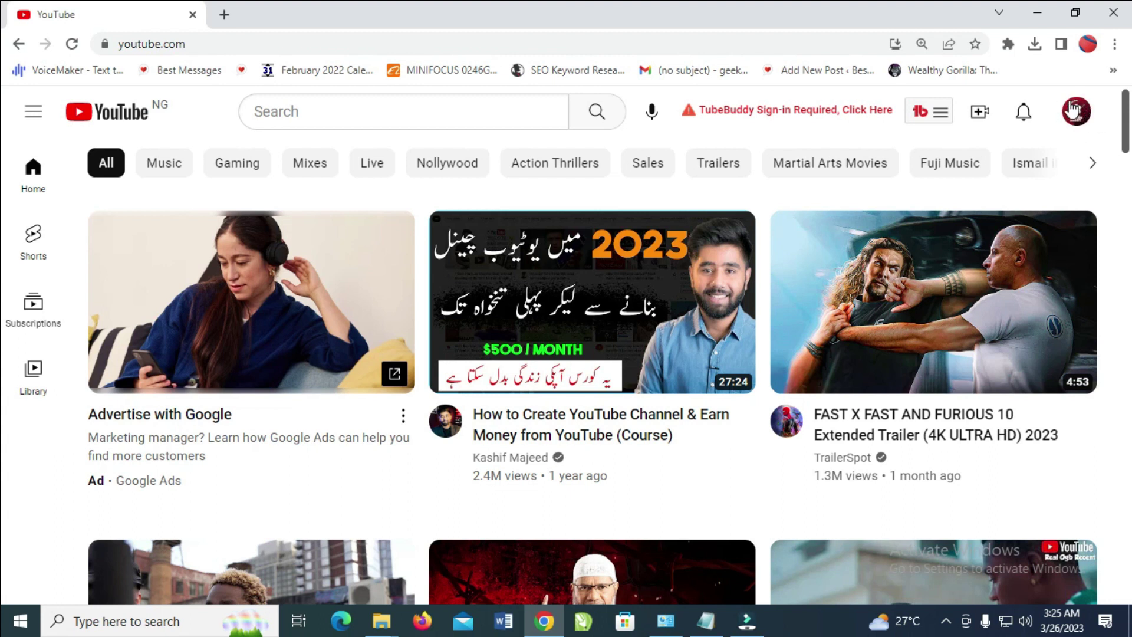
click(1079, 120)
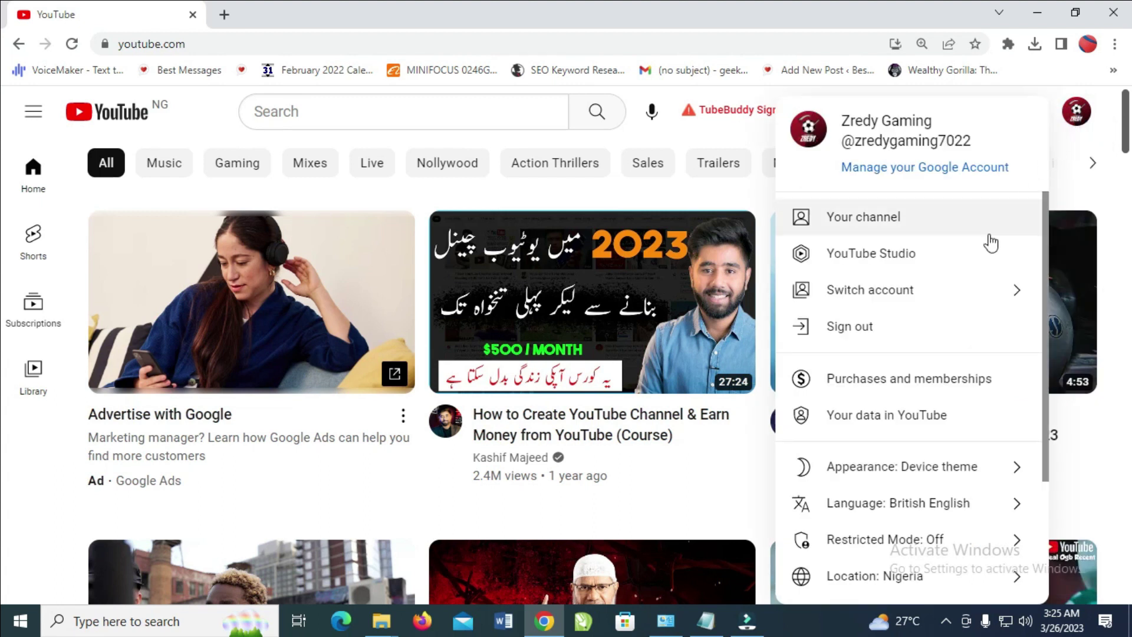
Step: From the YouTube account settings, go to the account's channel list and start creating a new channel
scroll(937, 306, down, 3)
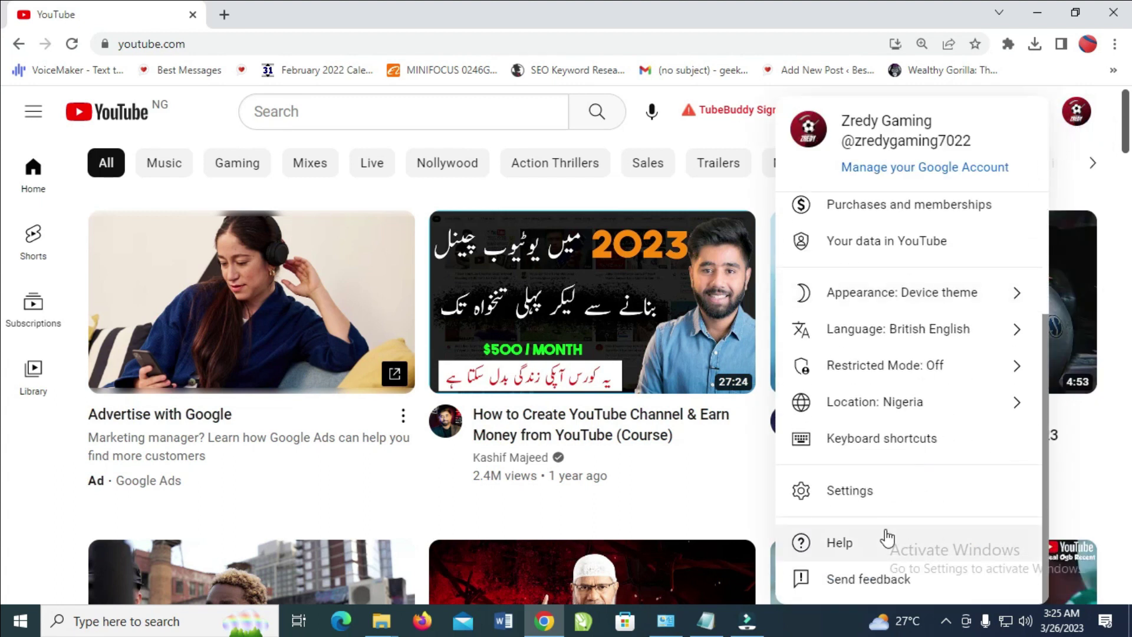
click(883, 492)
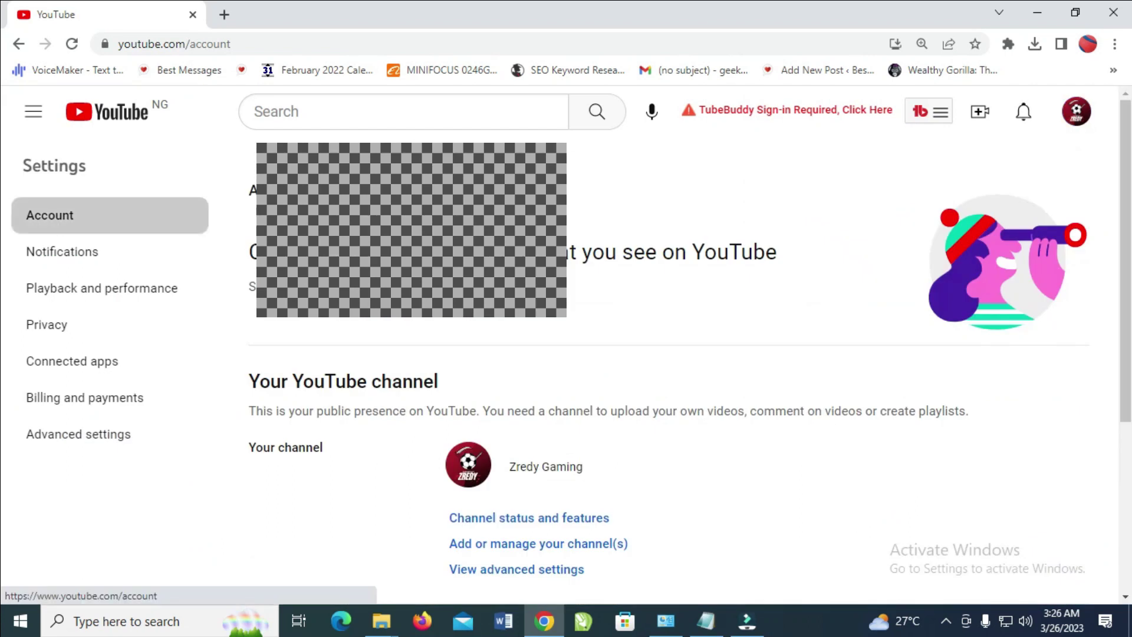
scroll(623, 262, down, 4)
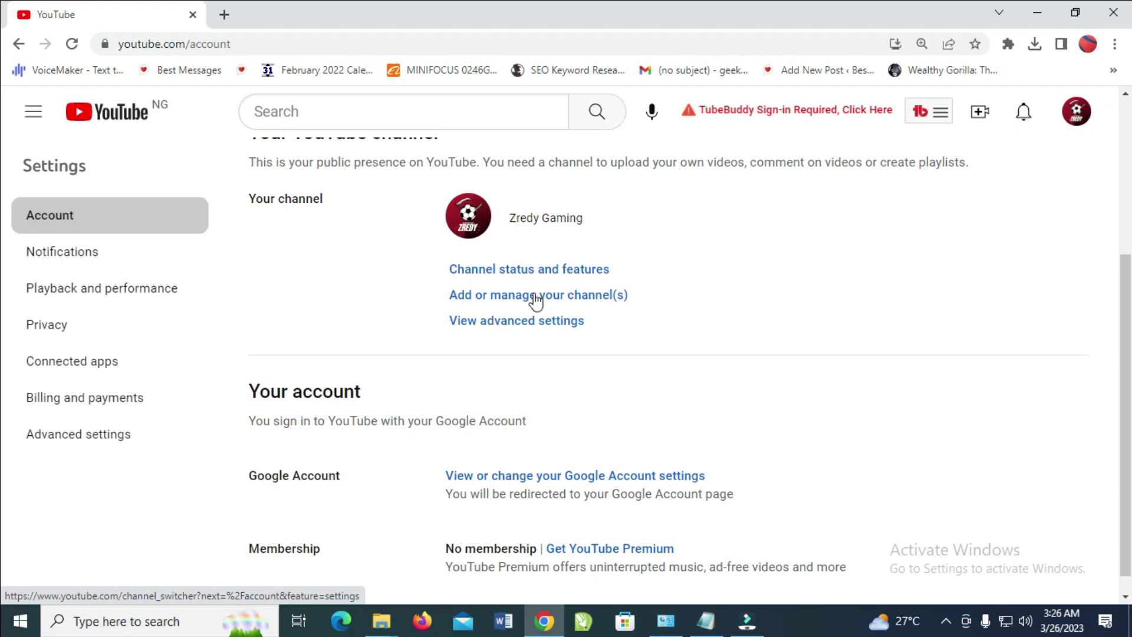
click(569, 296)
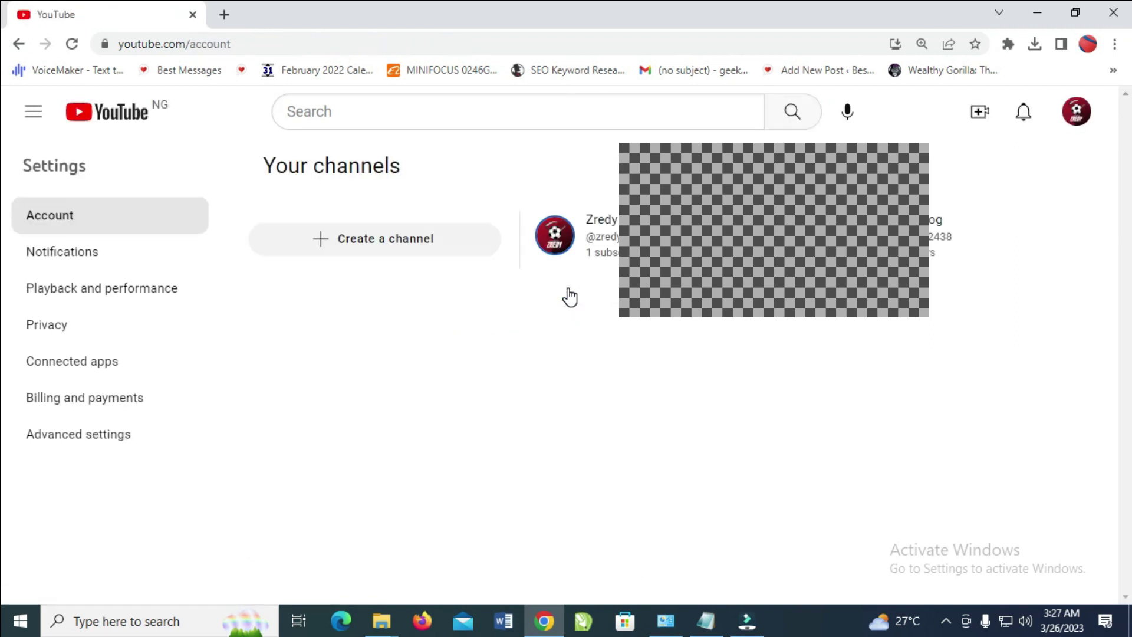
click(388, 240)
click(388, 239)
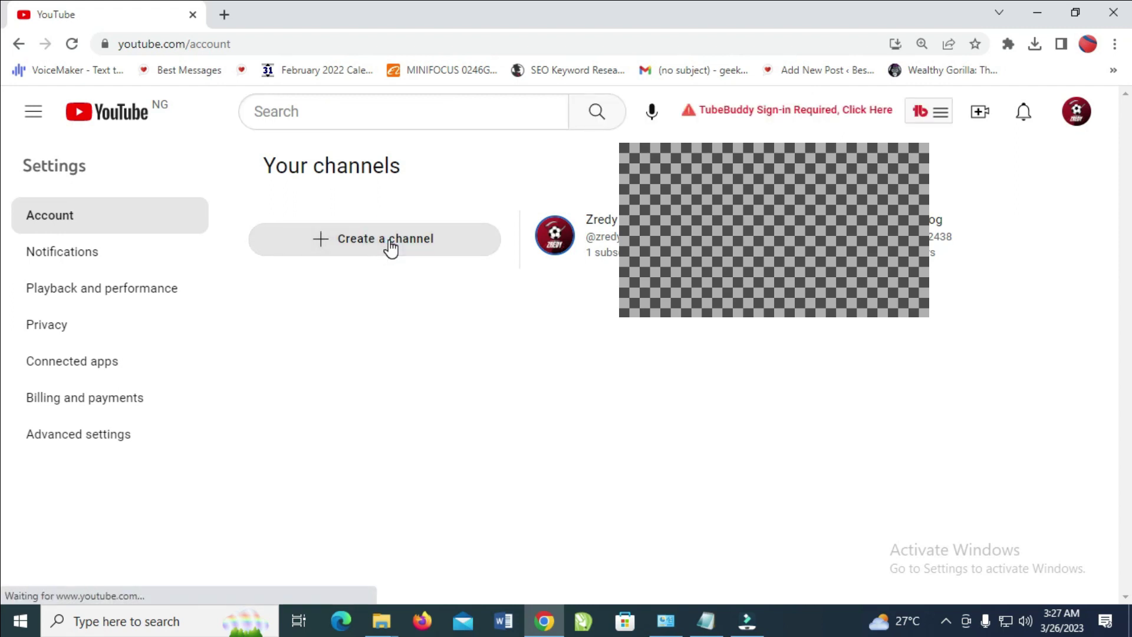
scroll(370, 316, down, 2)
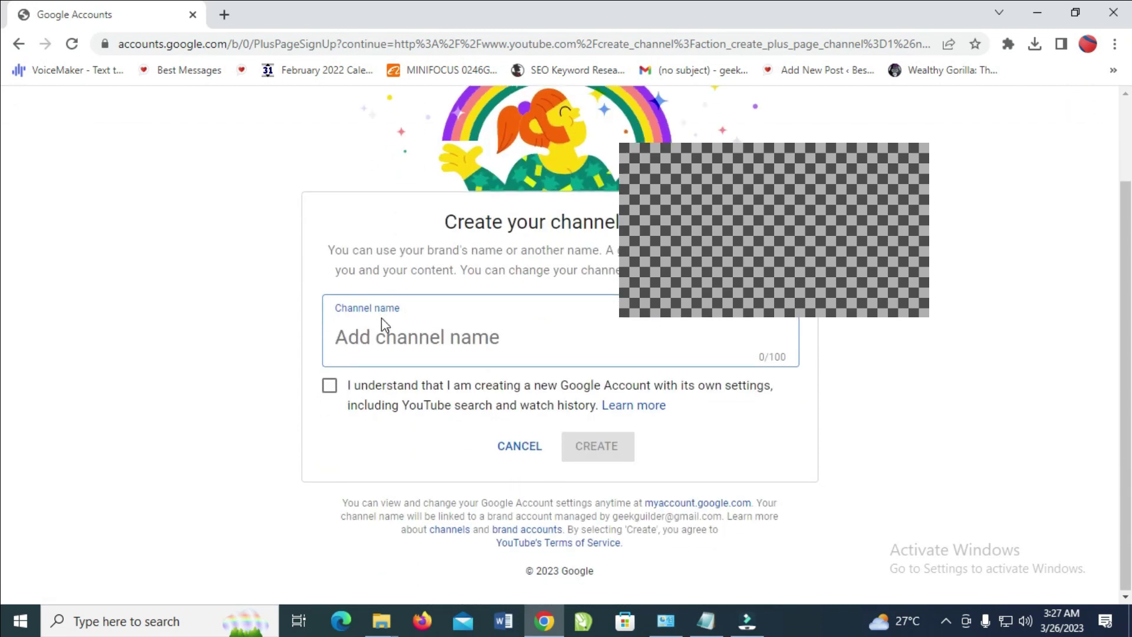
click(348, 339)
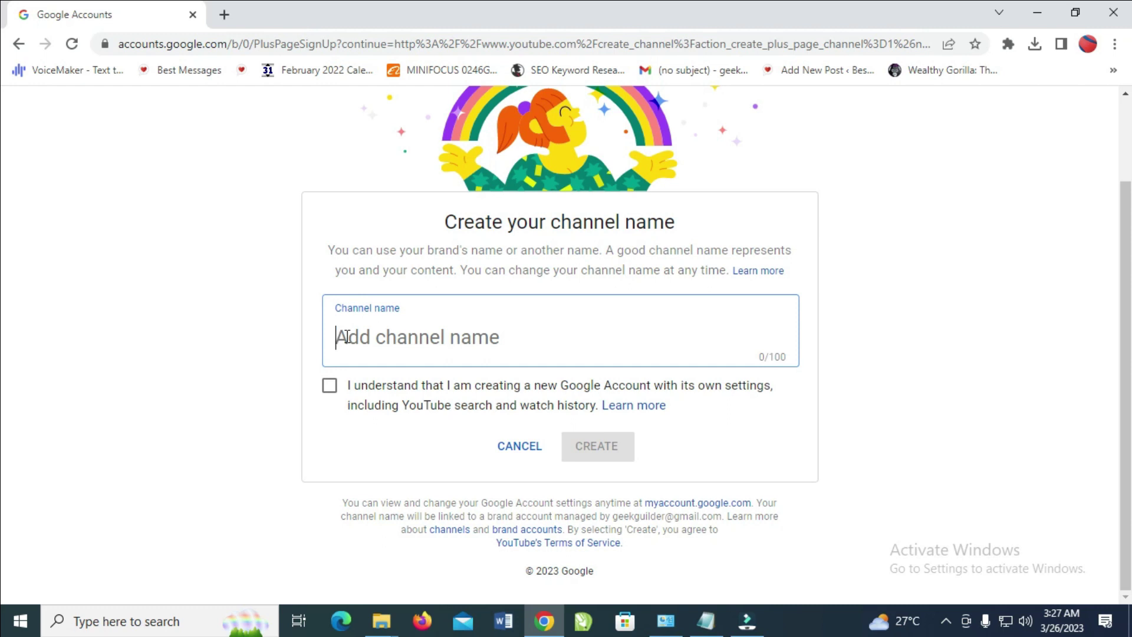
Step: Name the new channel 'Music Promo', tick the I understand checkbox, and create it
text(TOo)
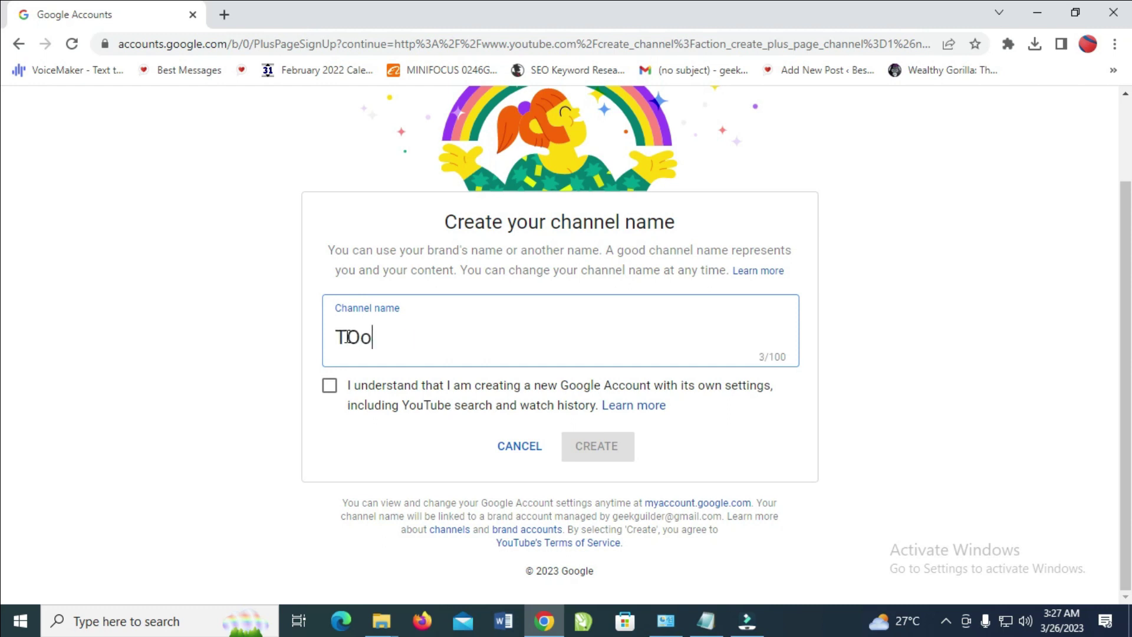
key(BackSpace)
text(Oo)
key(BackSpace)
key(BackSpace)
key(BackSpace)
text(Music Promo)
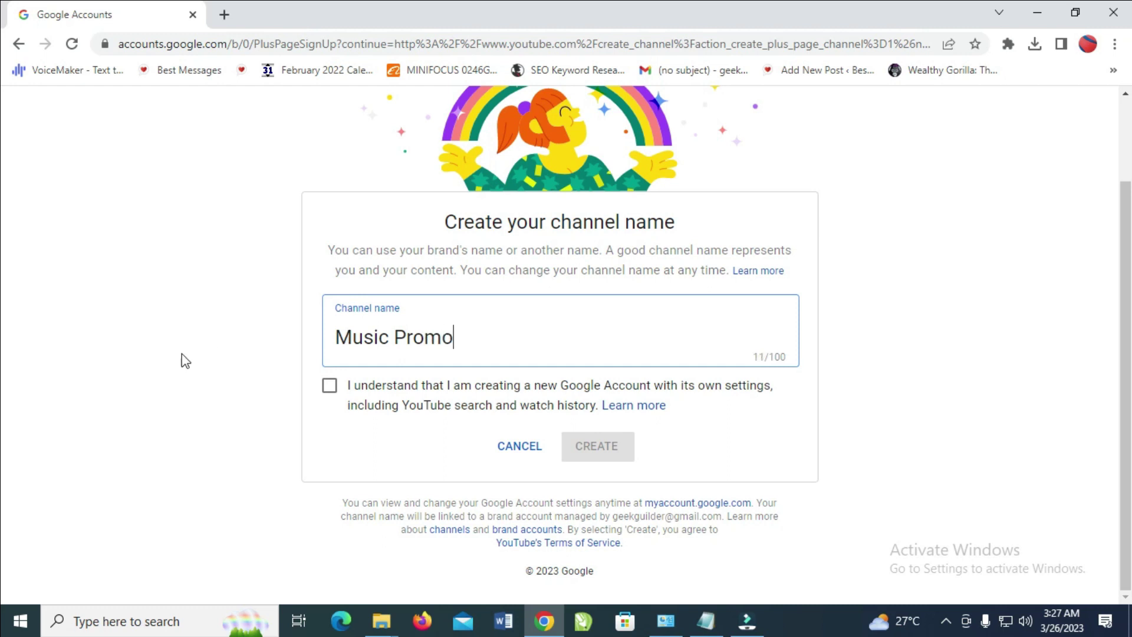
click(330, 389)
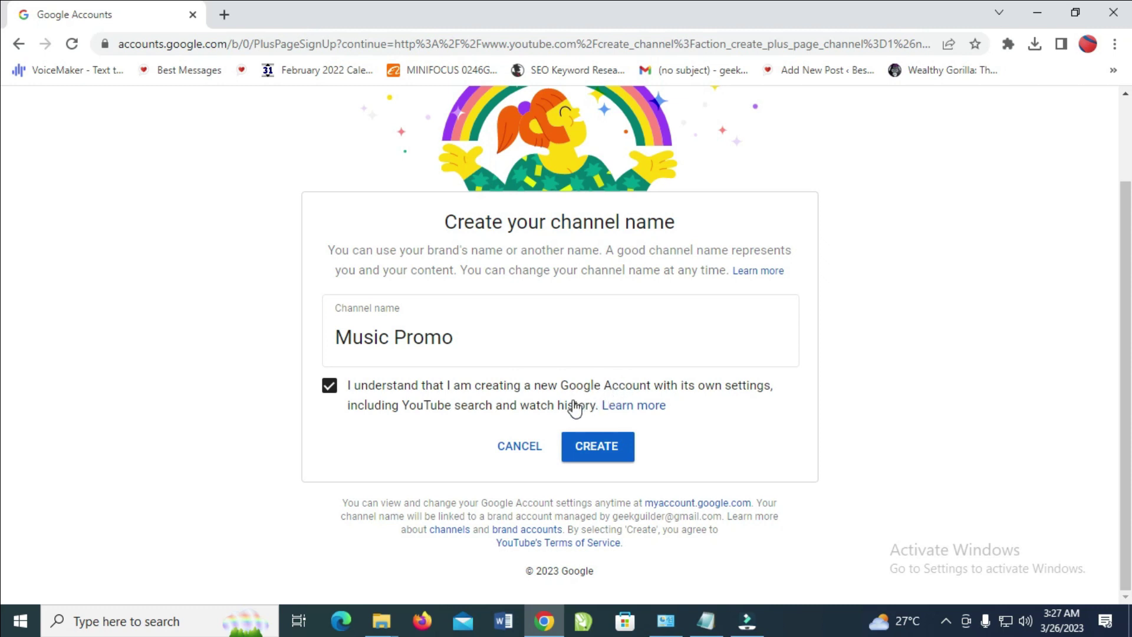
click(602, 451)
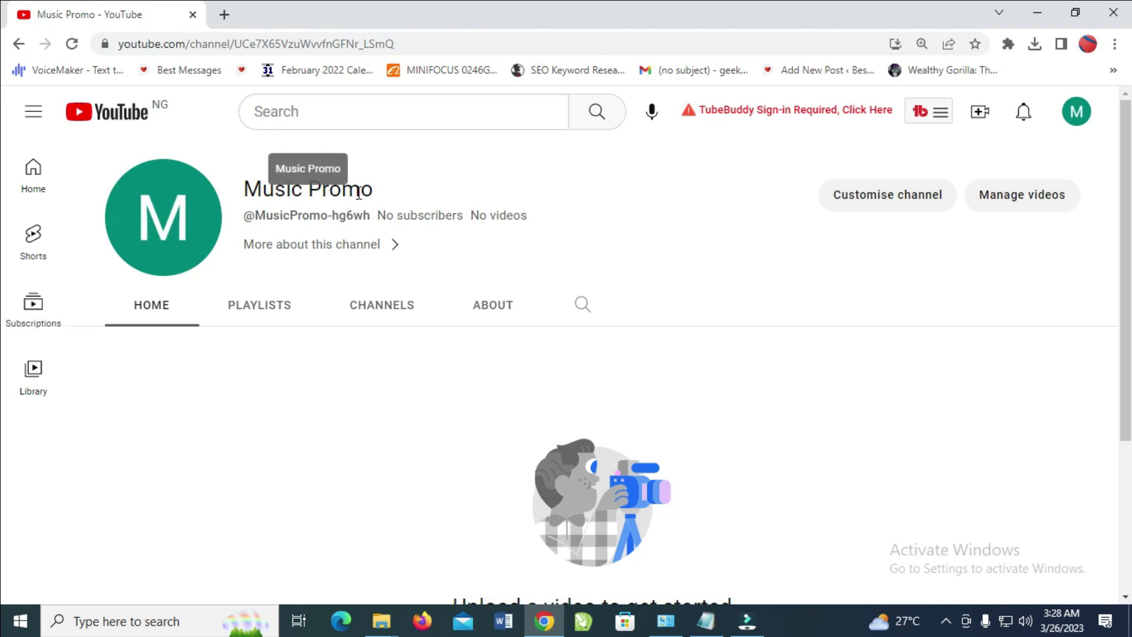
Step: Open Customise channel from the new Music Promo channel page
scroll(363, 207, down, 3)
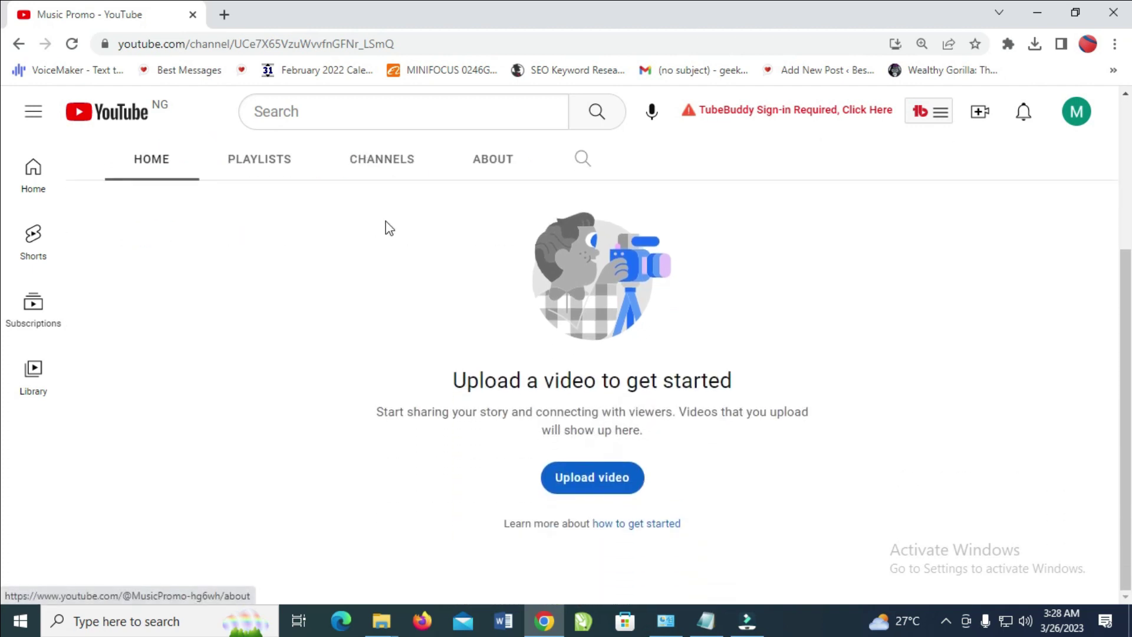
scroll(902, 378, up, 3)
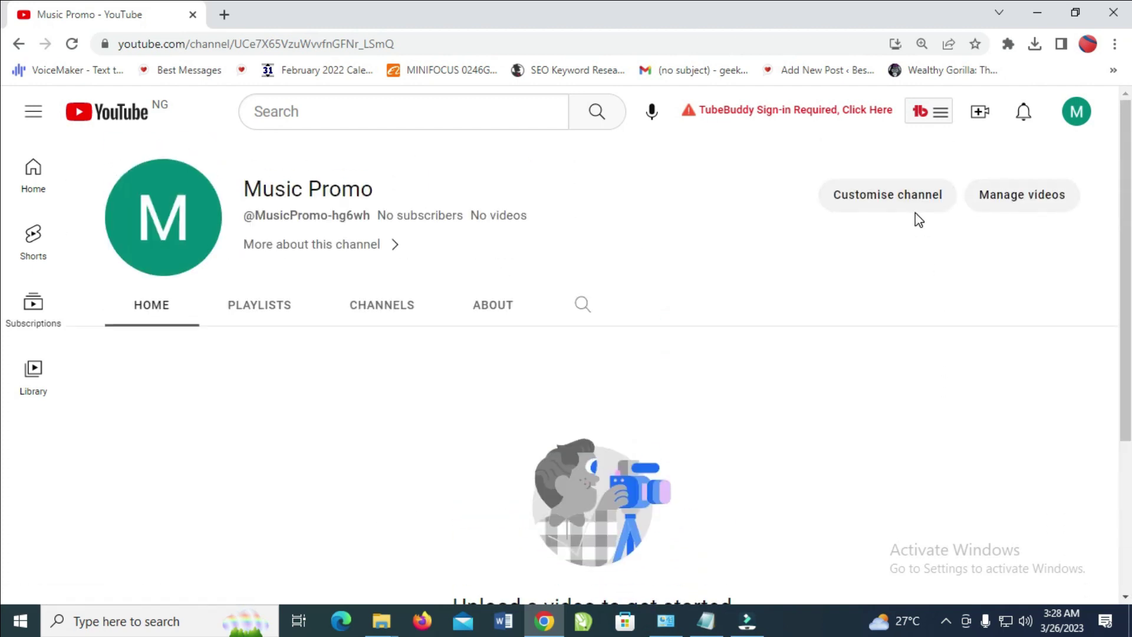
click(887, 200)
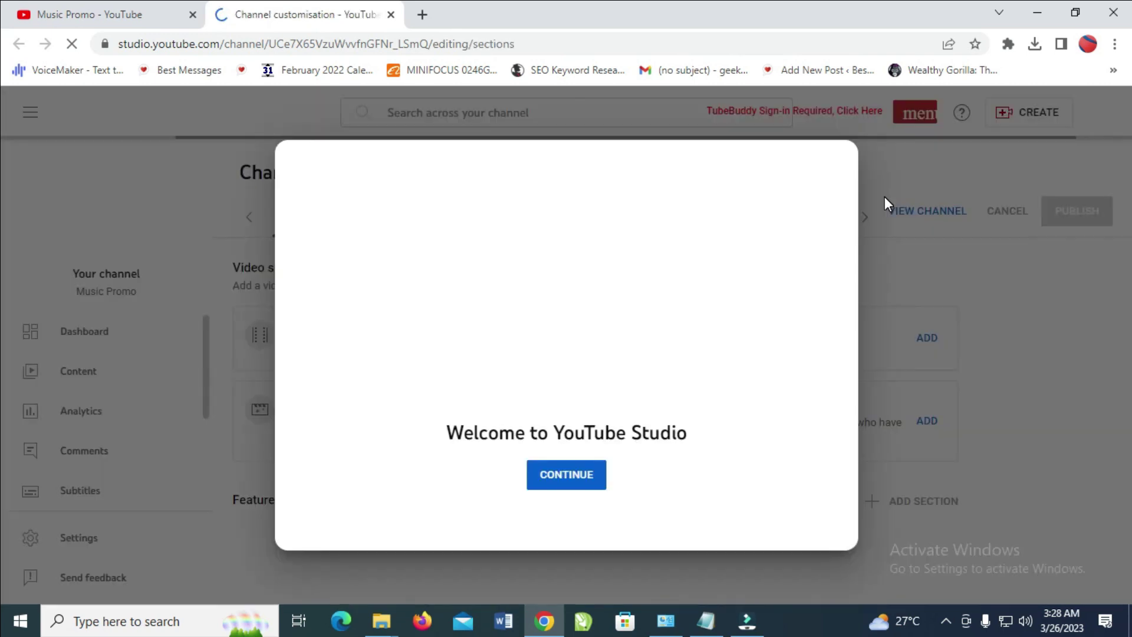
Step: Dismiss the YouTube Studio welcome dialog, the dark theme notice and the playlists tip
click(540, 479)
click(1085, 265)
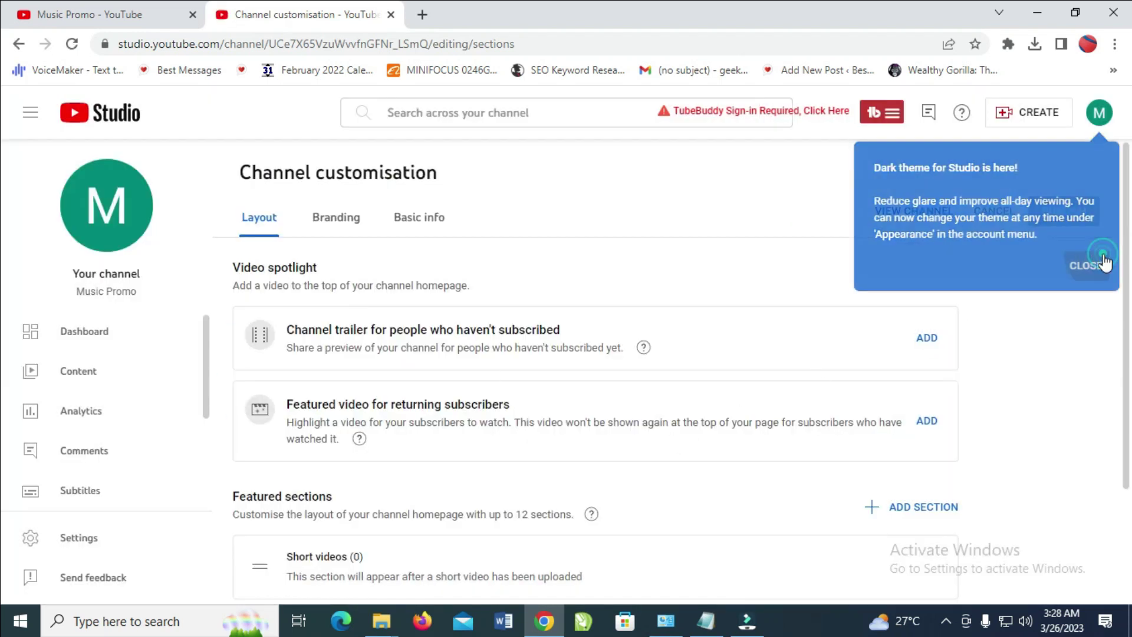
click(464, 393)
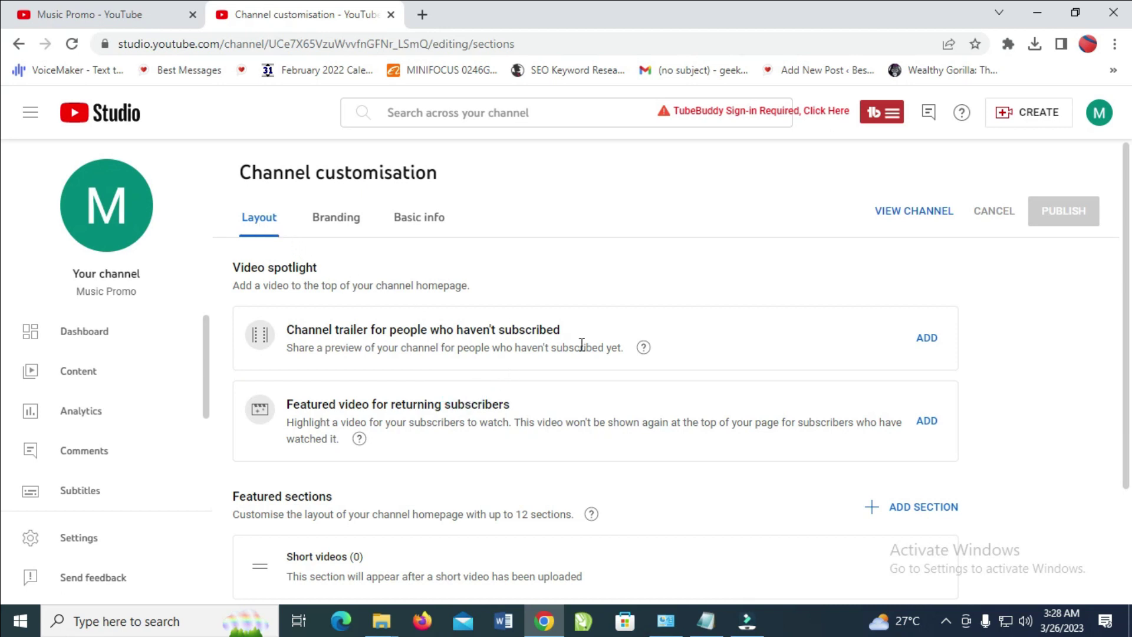
Step: On the Branding tab, start uploading a new profile picture
scroll(582, 344, down, 3)
scroll(582, 344, up, 3)
click(352, 227)
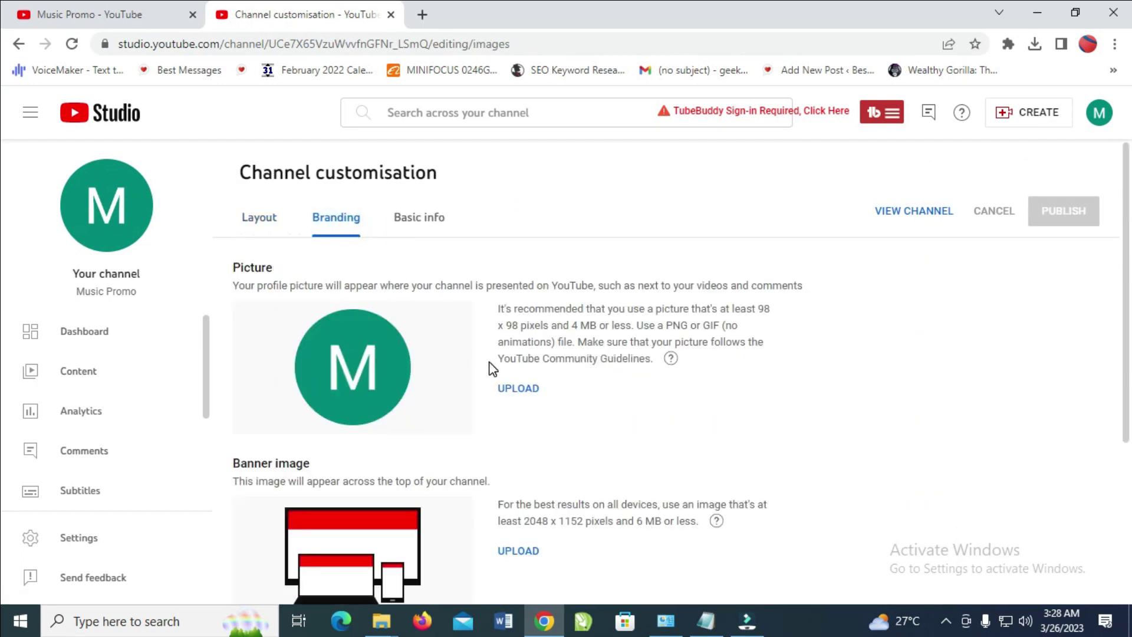
click(514, 388)
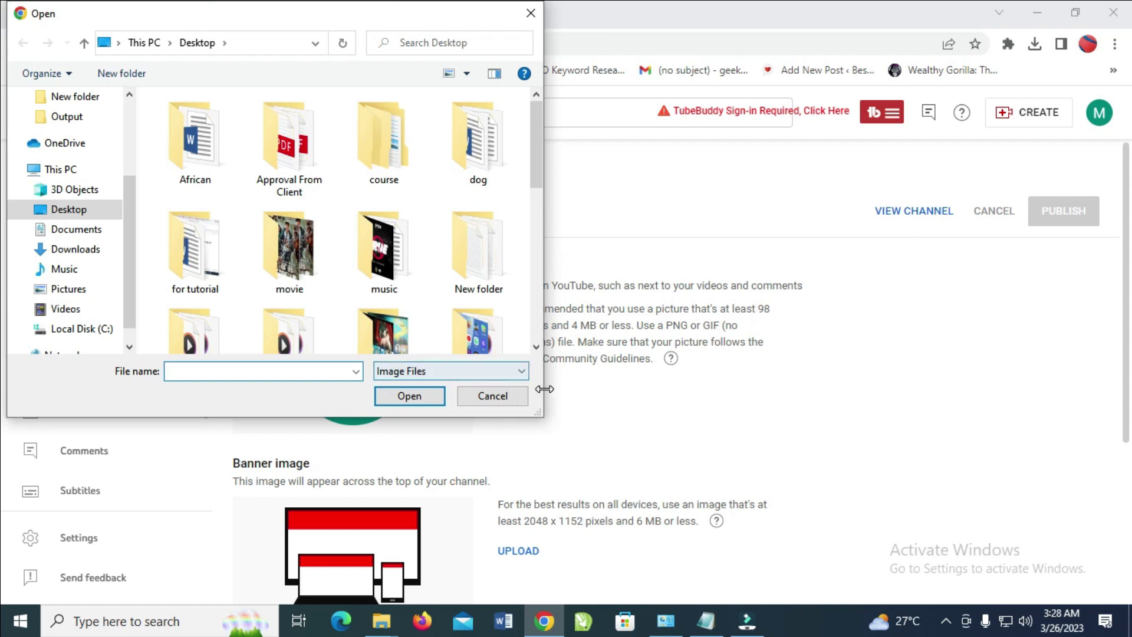
Step: Pick the 'images' file (Redmi logo) from the Desktop and confirm its crop as profile picture
click(81, 212)
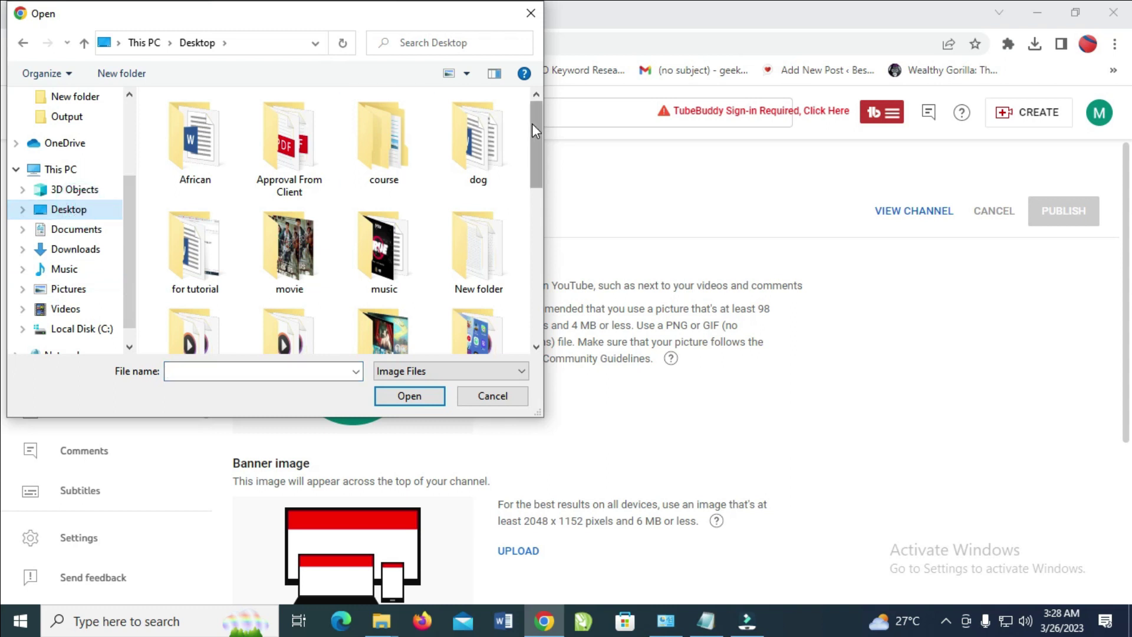
drag(533, 123, 535, 301)
click(481, 252)
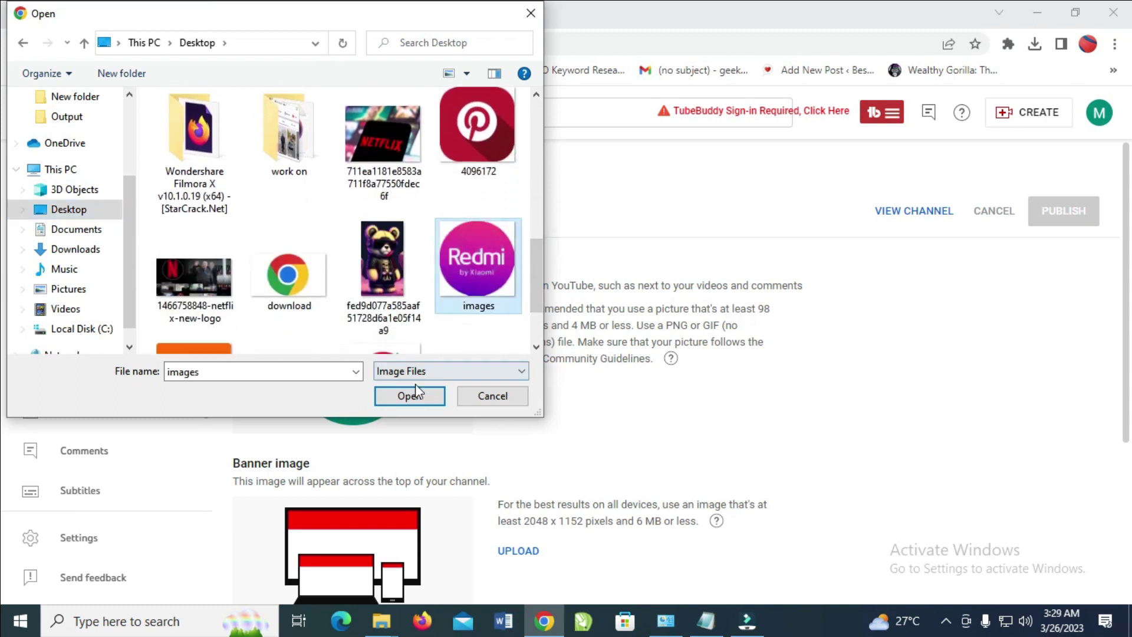
click(407, 398)
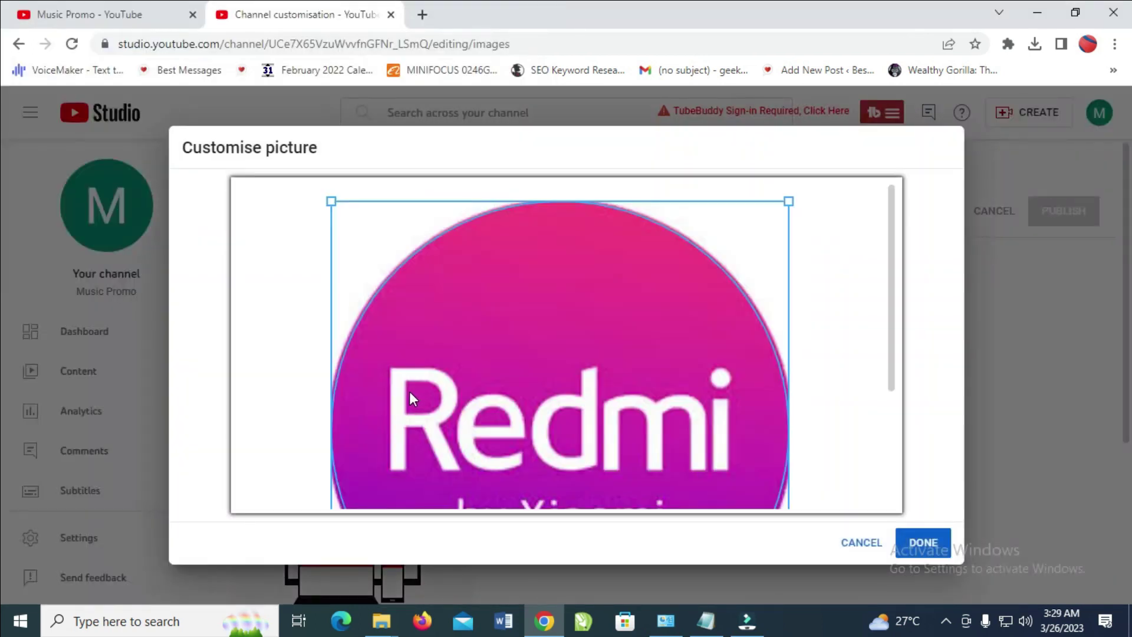
scroll(672, 307, down, 3)
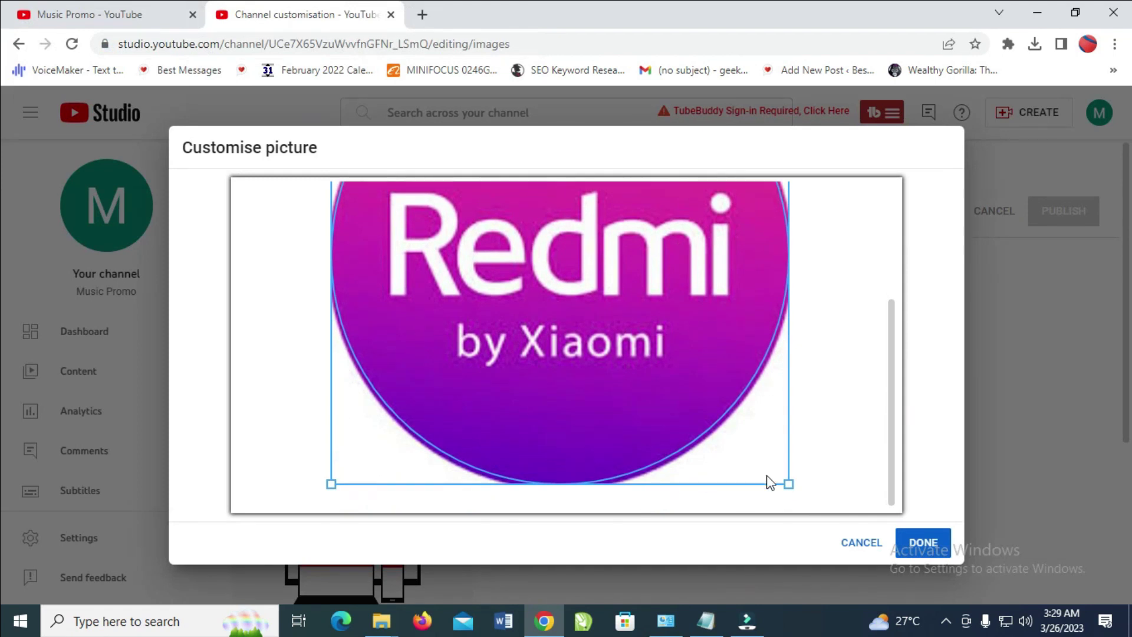
click(789, 484)
click(922, 541)
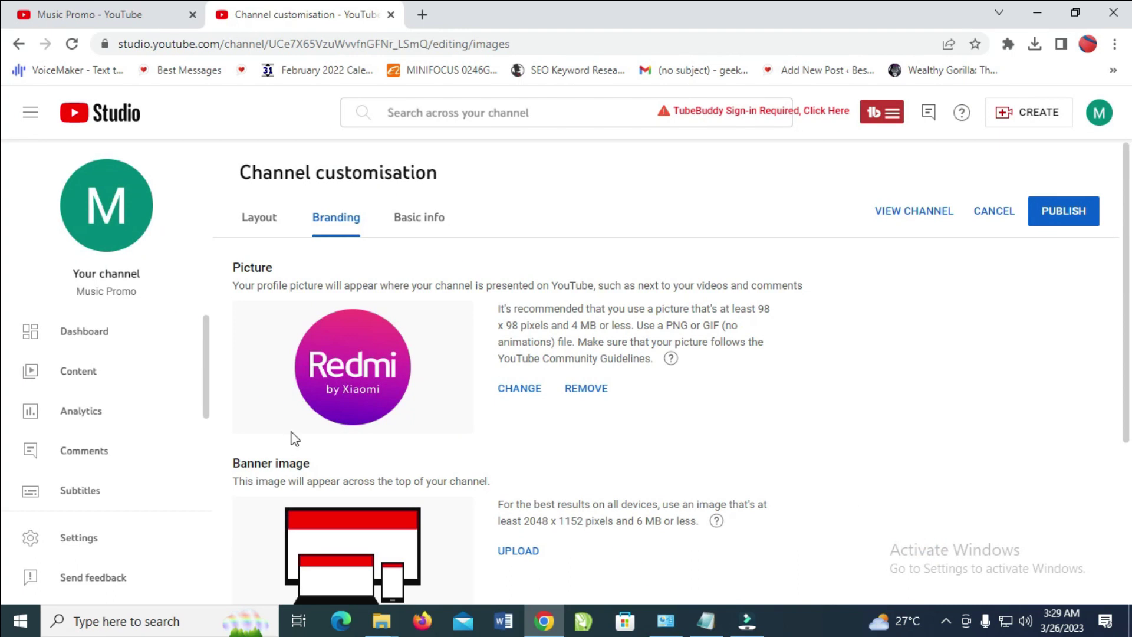
Step: Upload 'red modern music youtube channel art' as the banner image and confirm its crop
scroll(426, 323, down, 4)
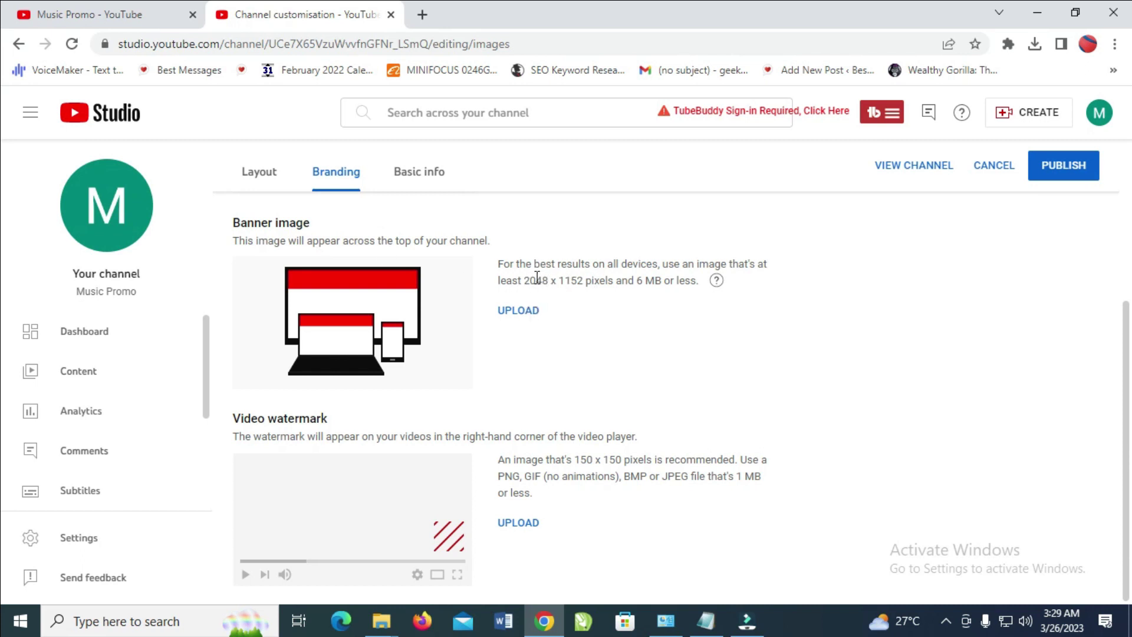
click(517, 312)
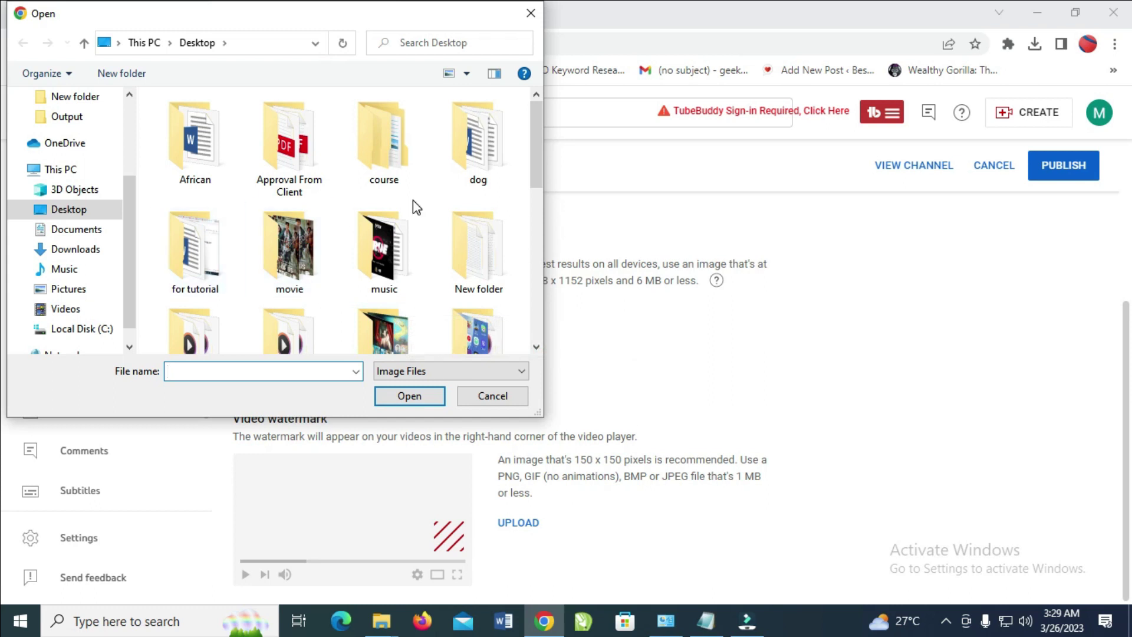
drag(541, 164, 562, 319)
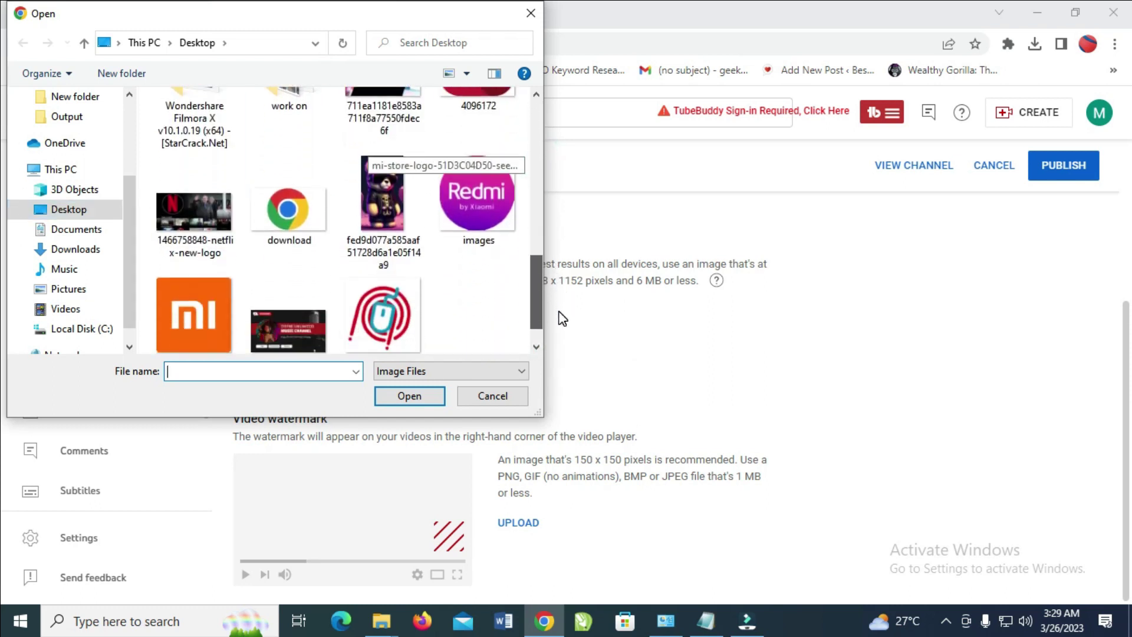
click(293, 323)
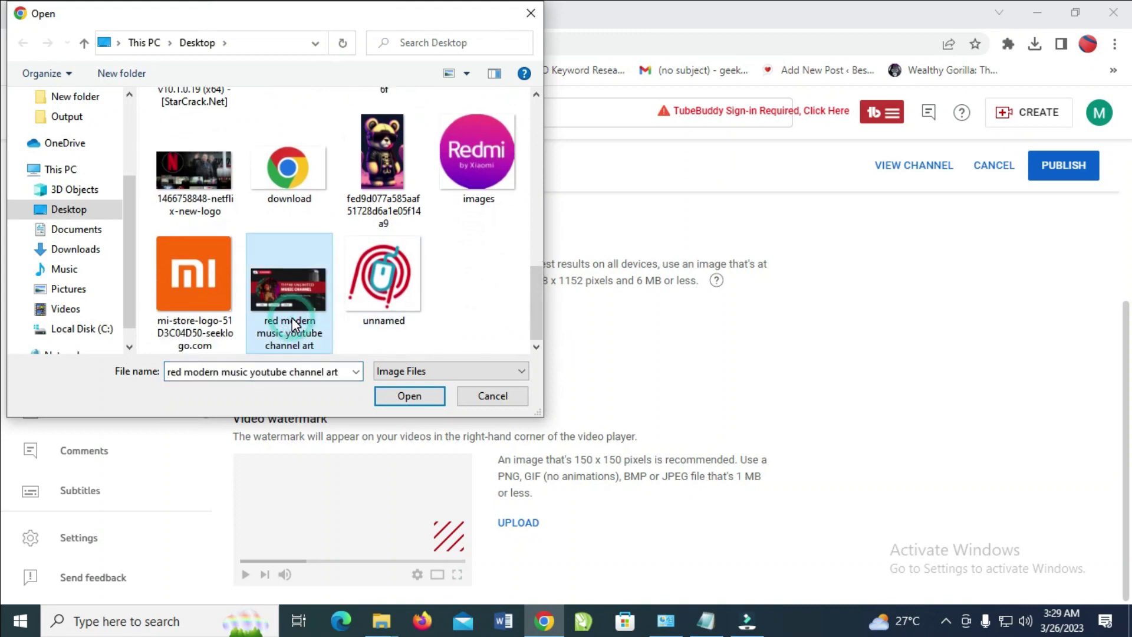
click(429, 397)
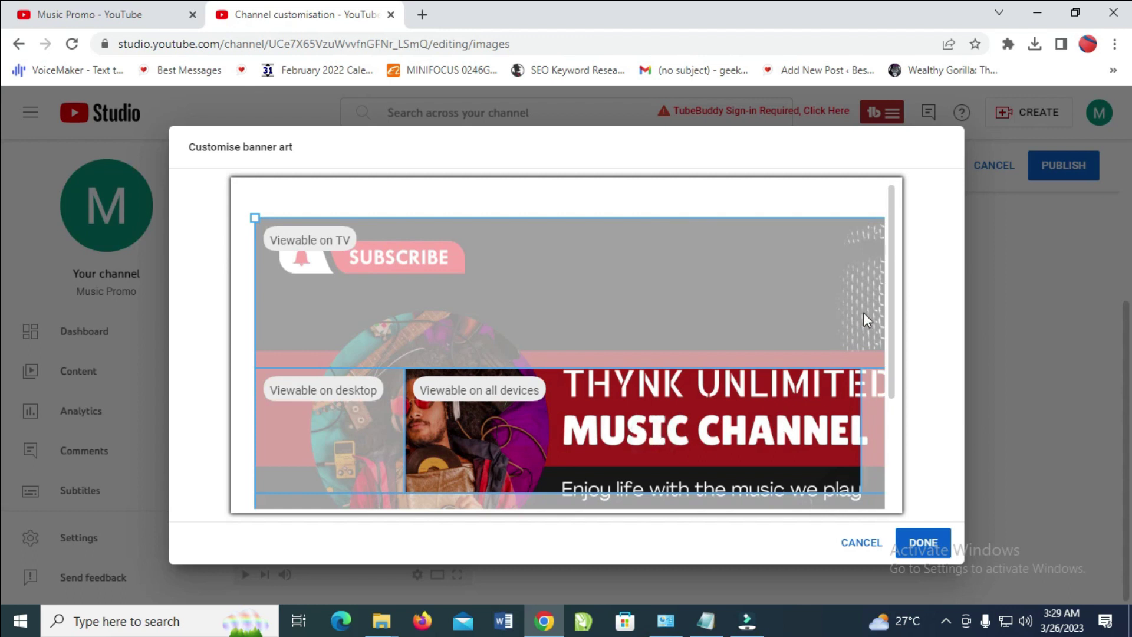
mouse_move(890, 309)
mouse_down()
mouse_move(895, 430)
mouse_move(895, 315)
mouse_up()
click(934, 553)
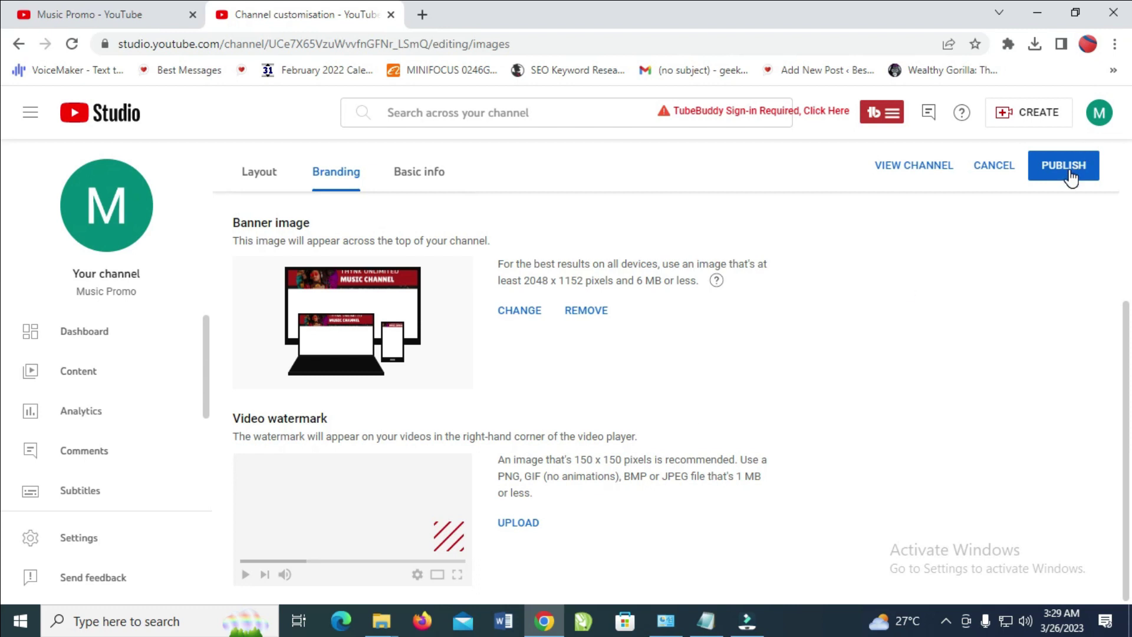
Step: Open the Basic info tab, click into the description, and scroll down to the contact info
scroll(715, 291, up, 4)
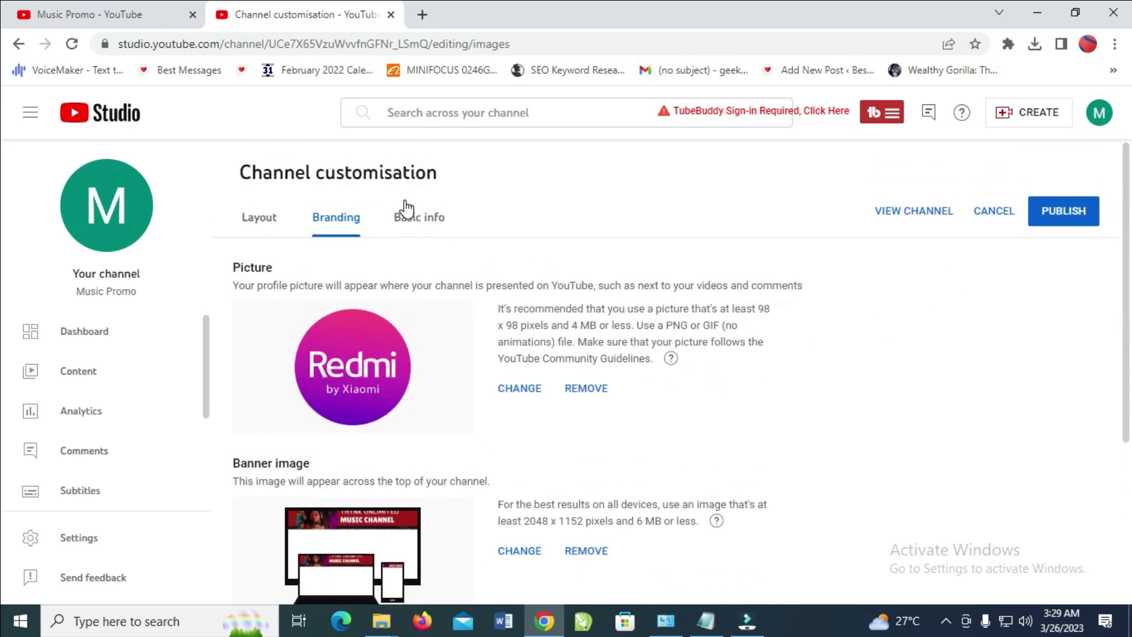
click(414, 218)
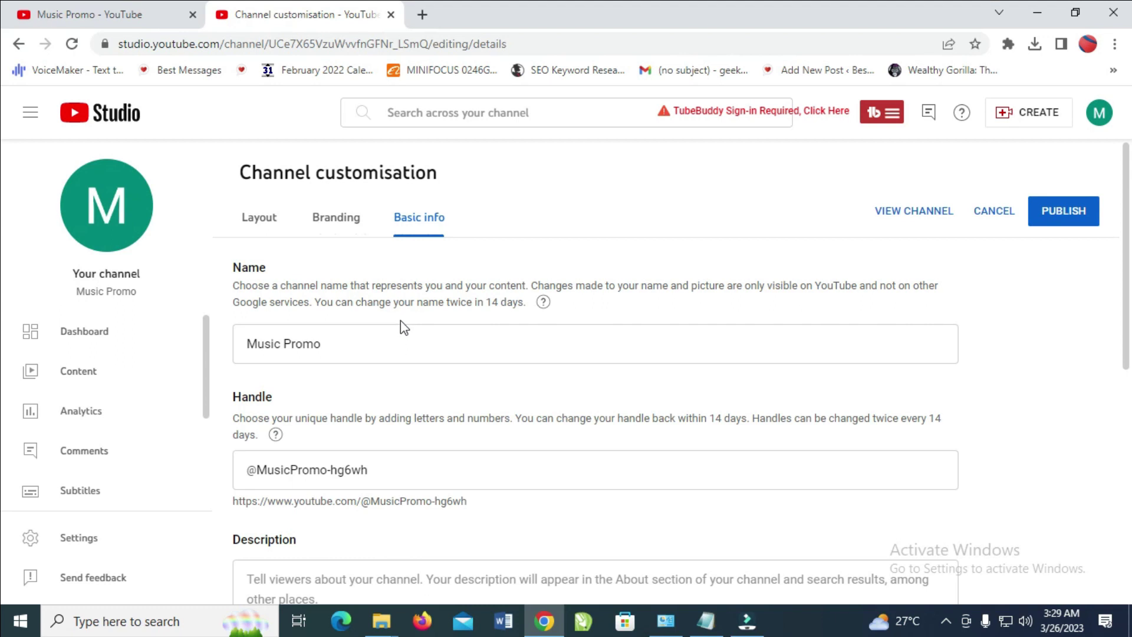
scroll(404, 328, down, 3)
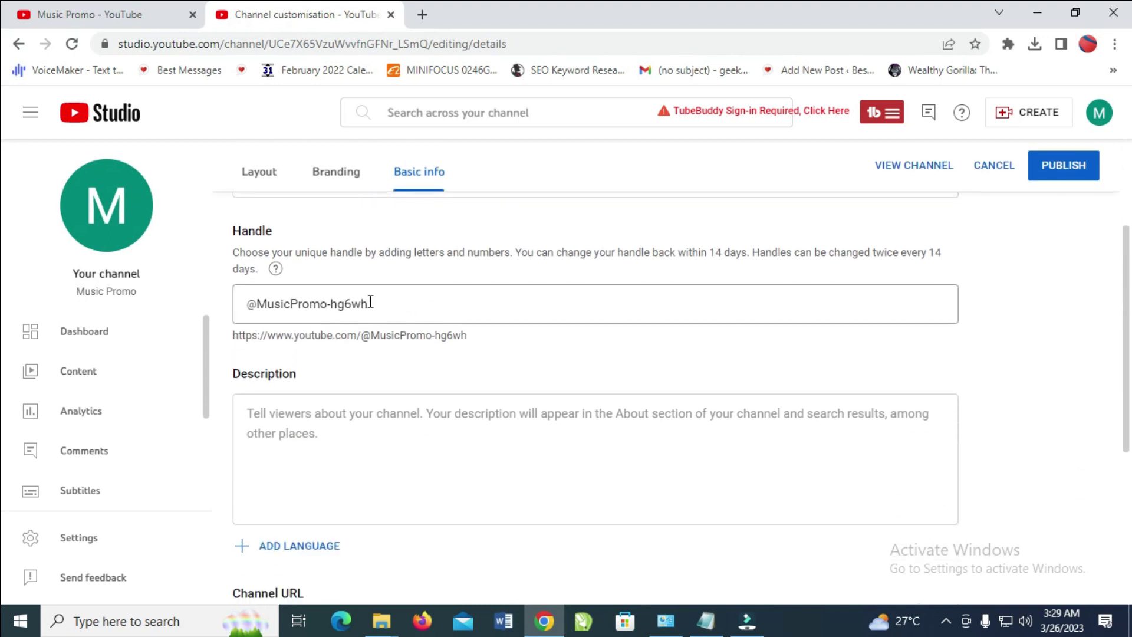
scroll(370, 312, down, 3)
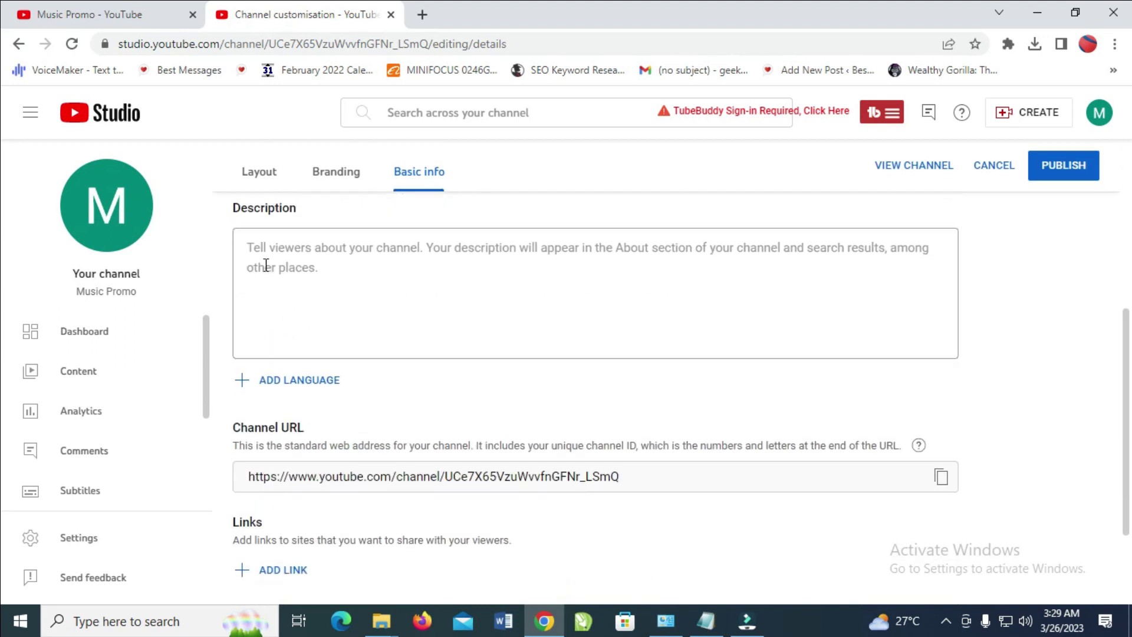
click(258, 251)
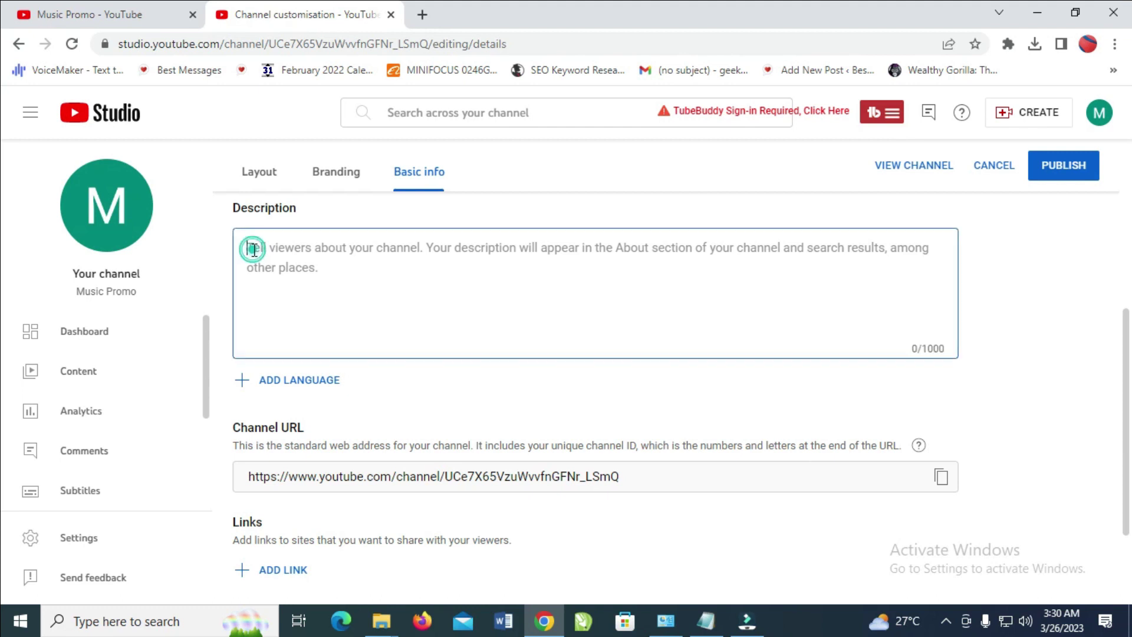
scroll(455, 301, down, 2)
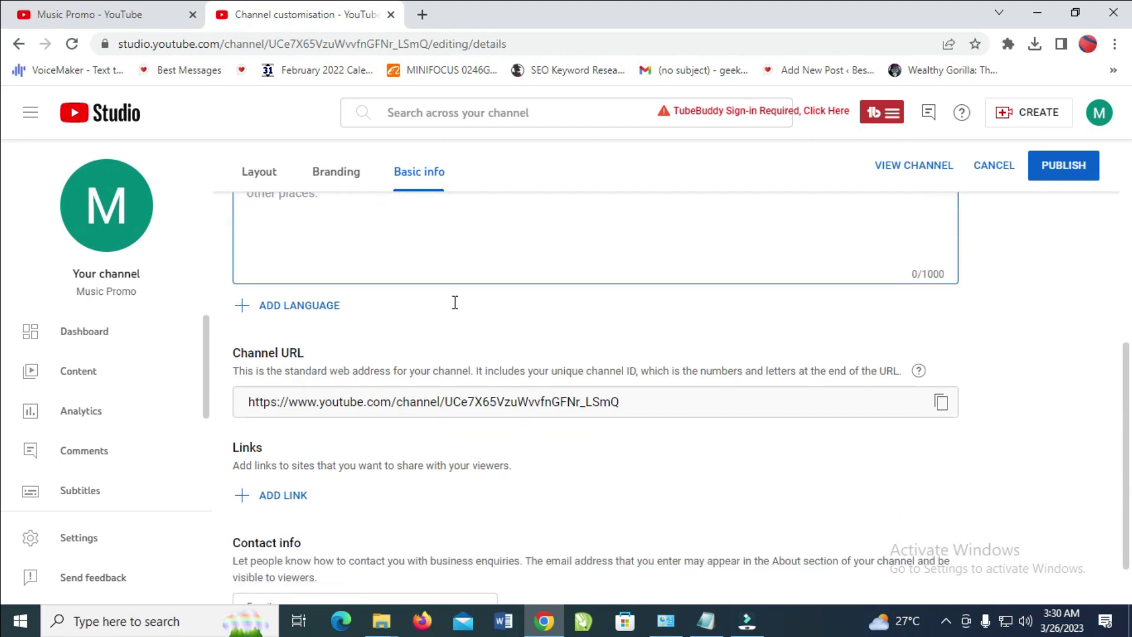
scroll(444, 278, down, 1)
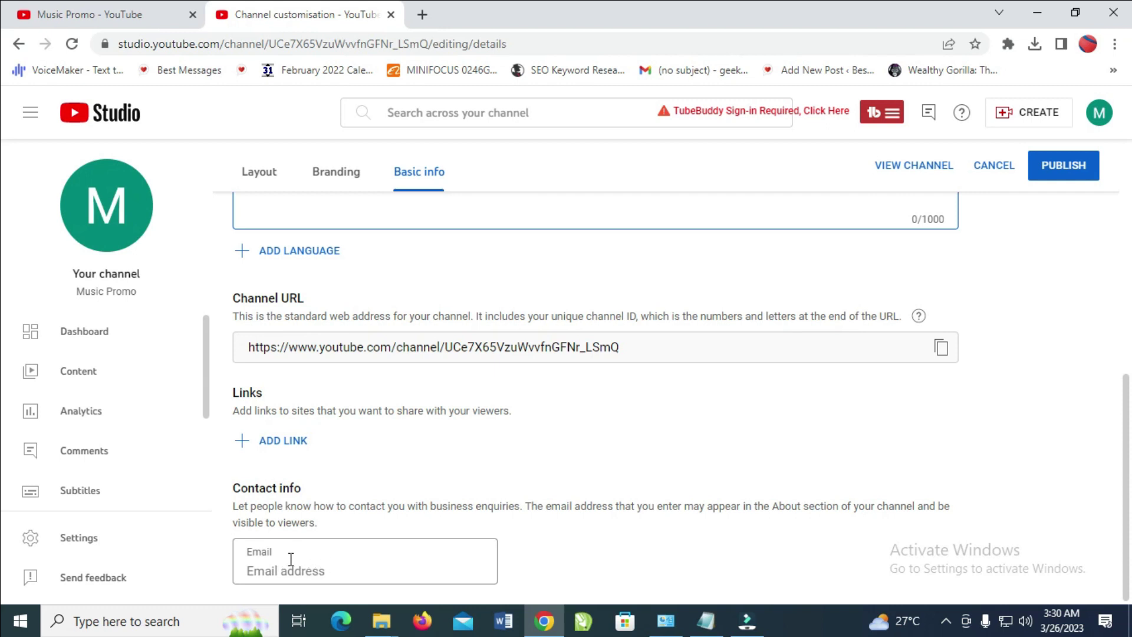
Step: Publish the new profile picture and banner
click(1074, 167)
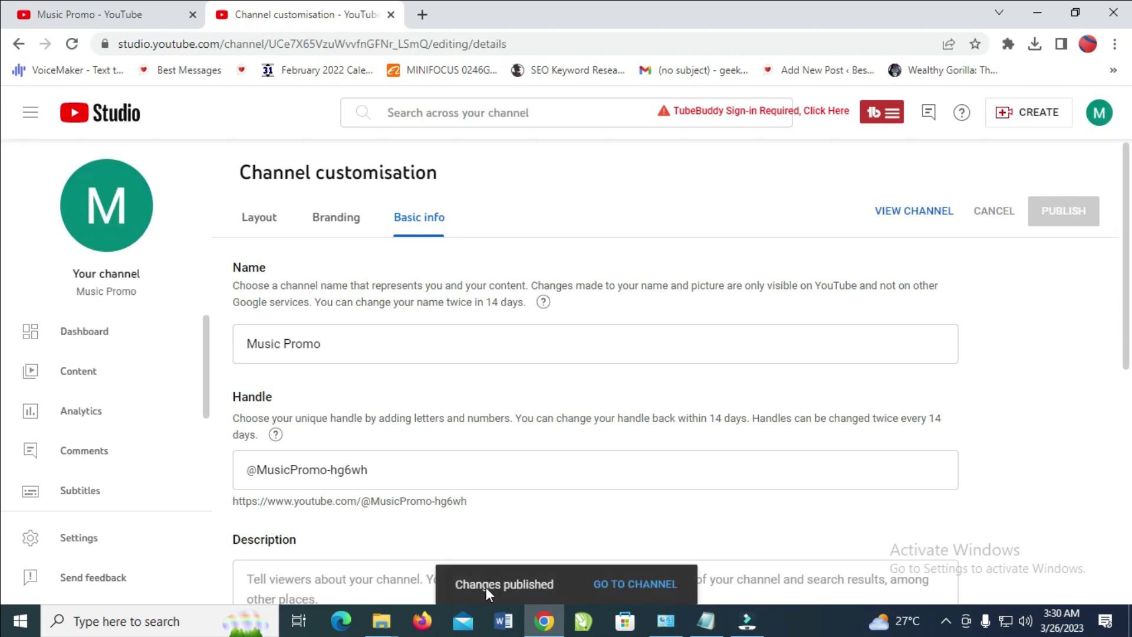
Step: Visit the live Music Promo channel, view its About and Home tabs, and open then close the Create menu
click(615, 586)
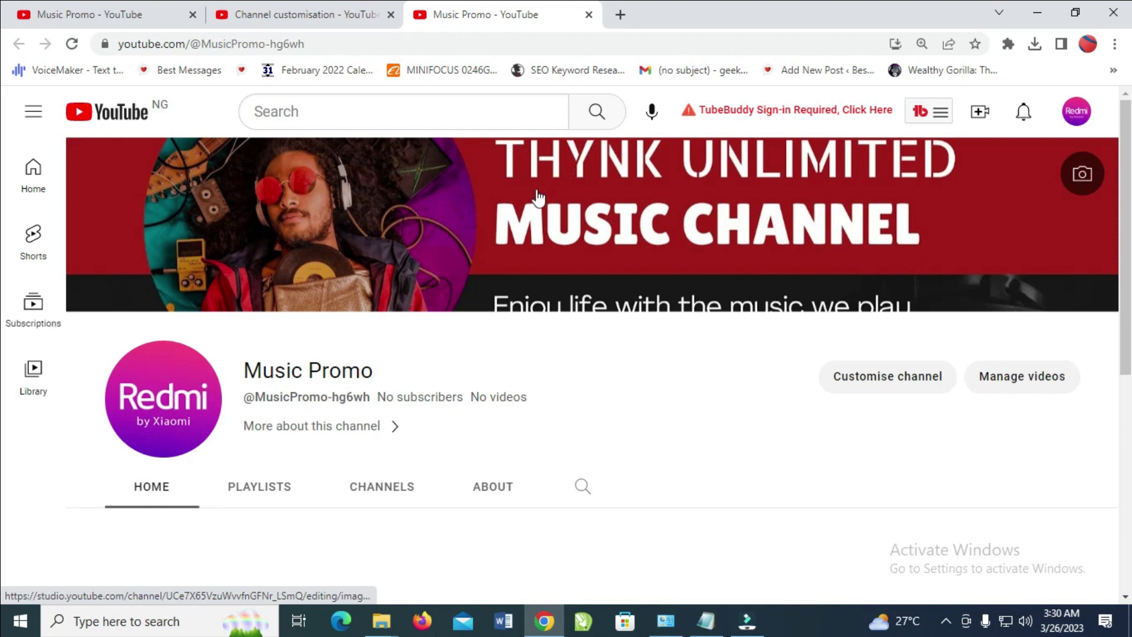
scroll(487, 244, down, 3)
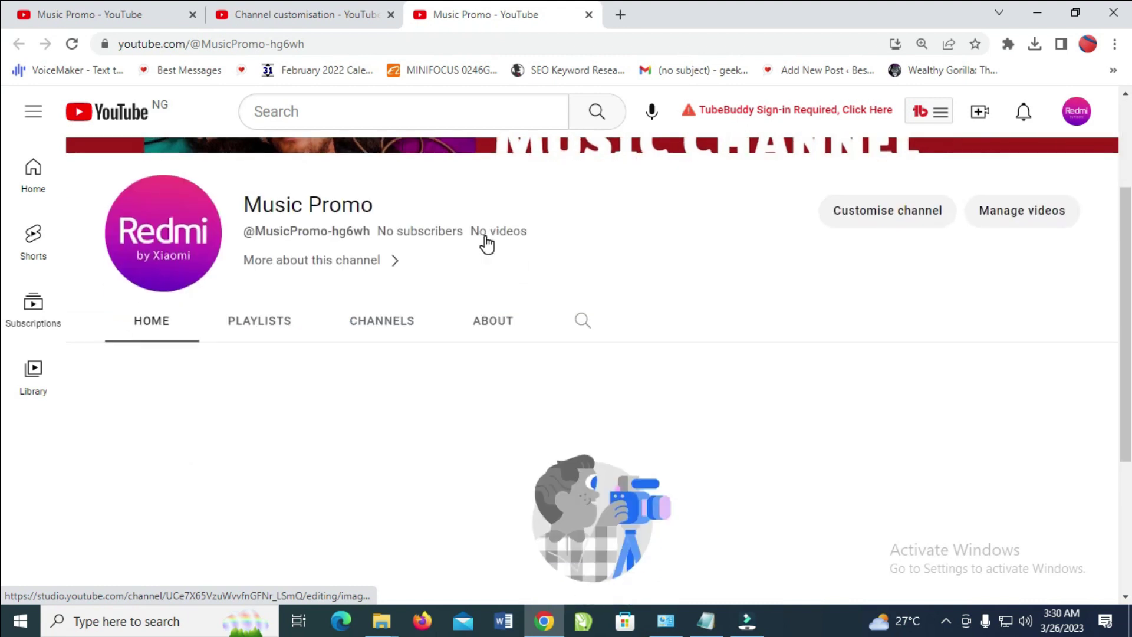
click(491, 326)
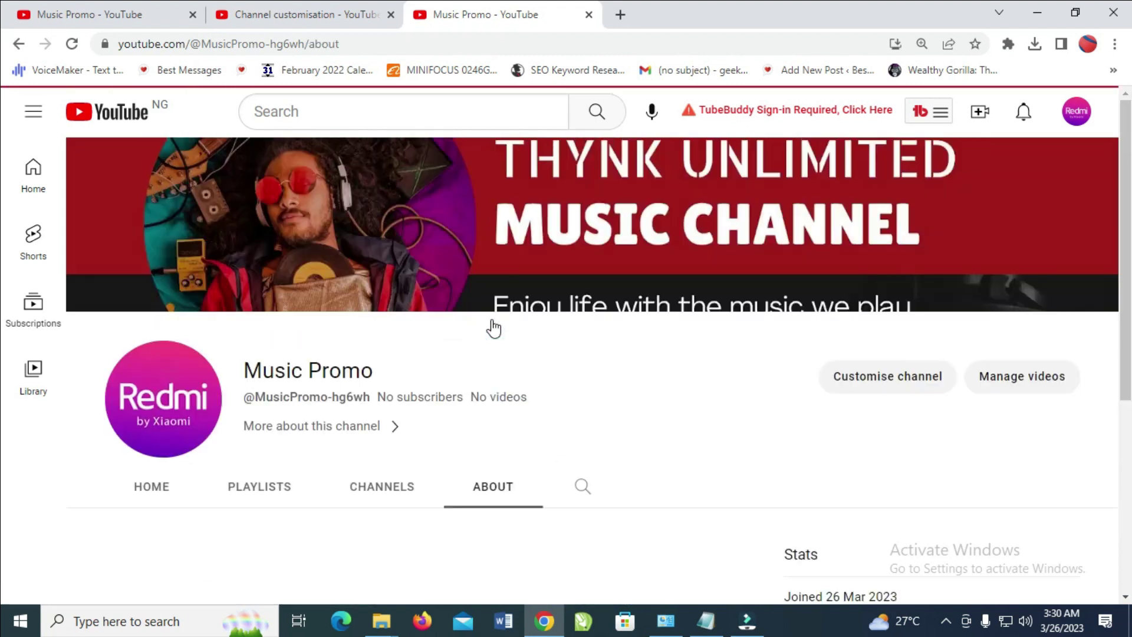
scroll(515, 311, down, 4)
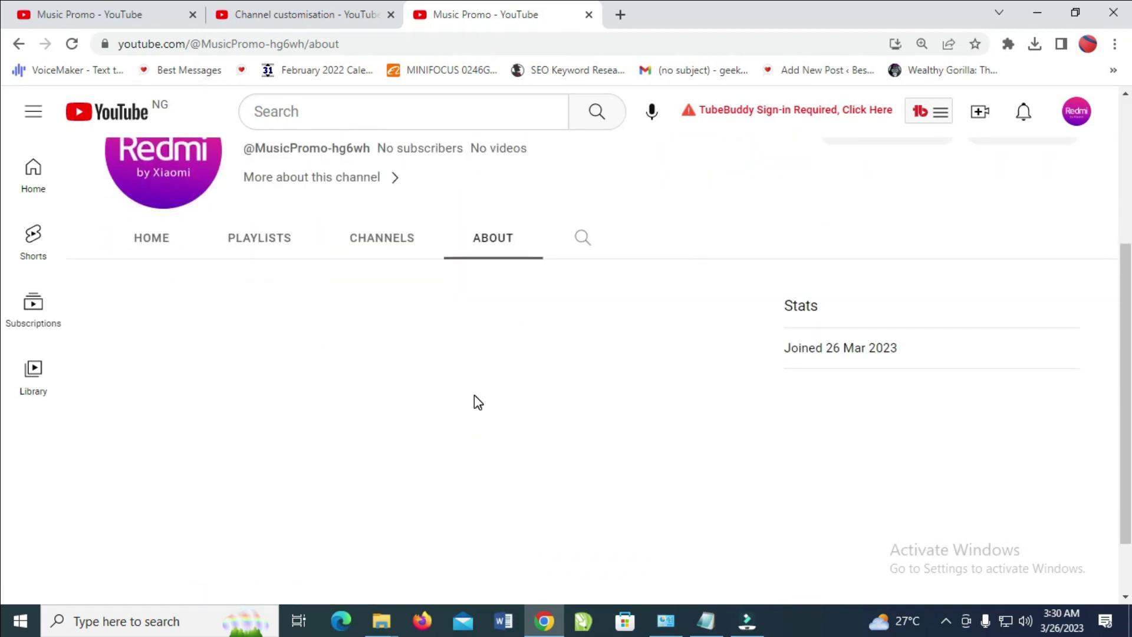
click(151, 241)
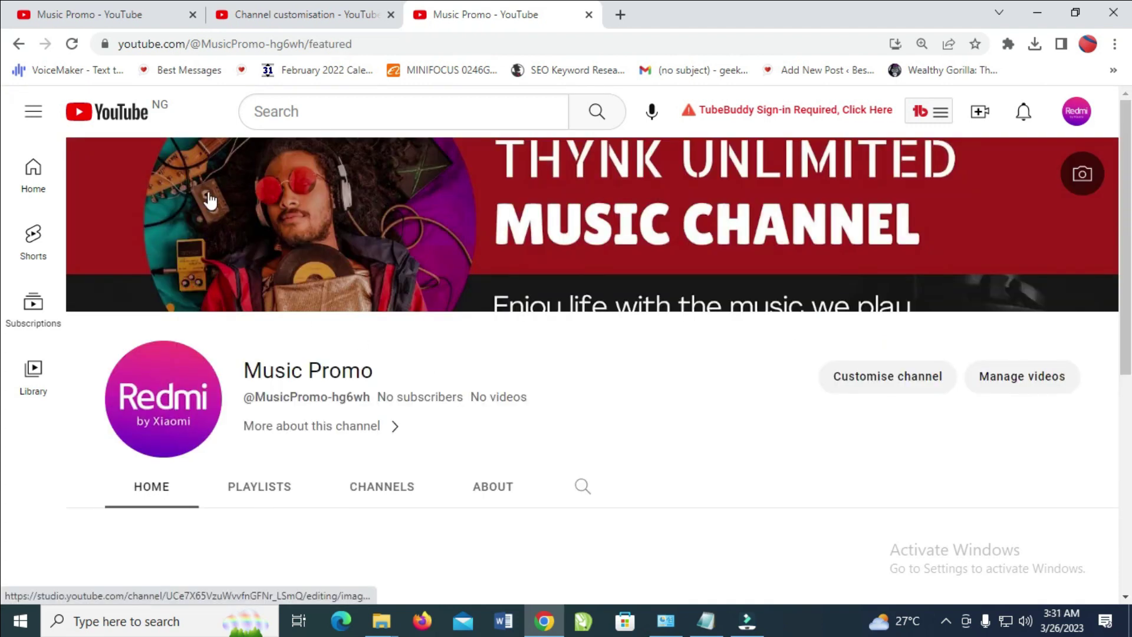
scroll(384, 271, down, 4)
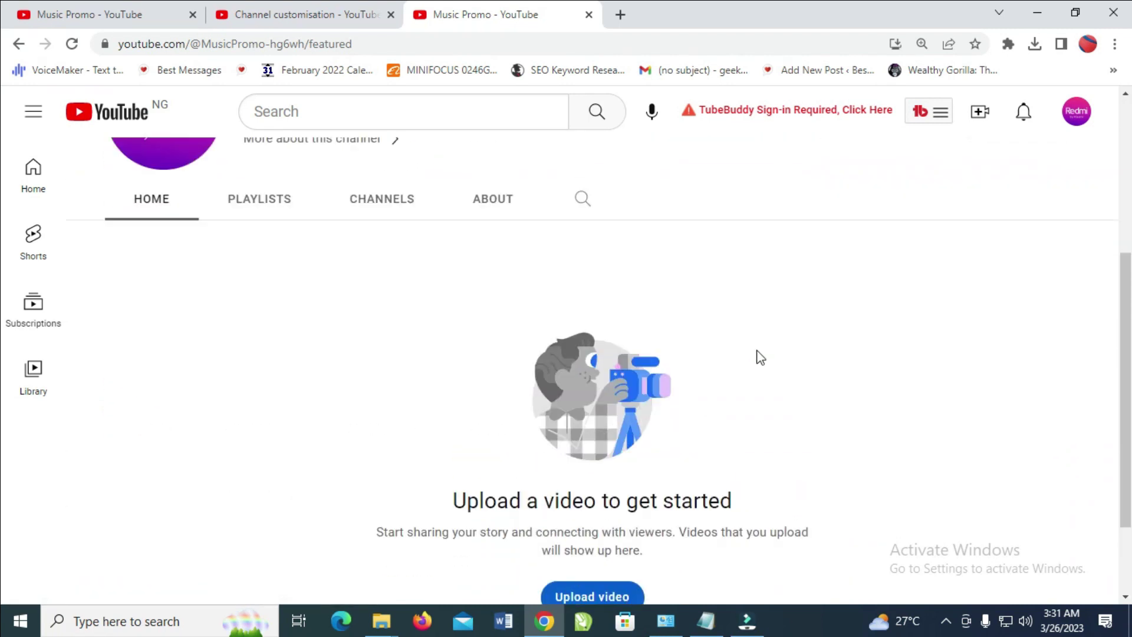
scroll(760, 354, up, 4)
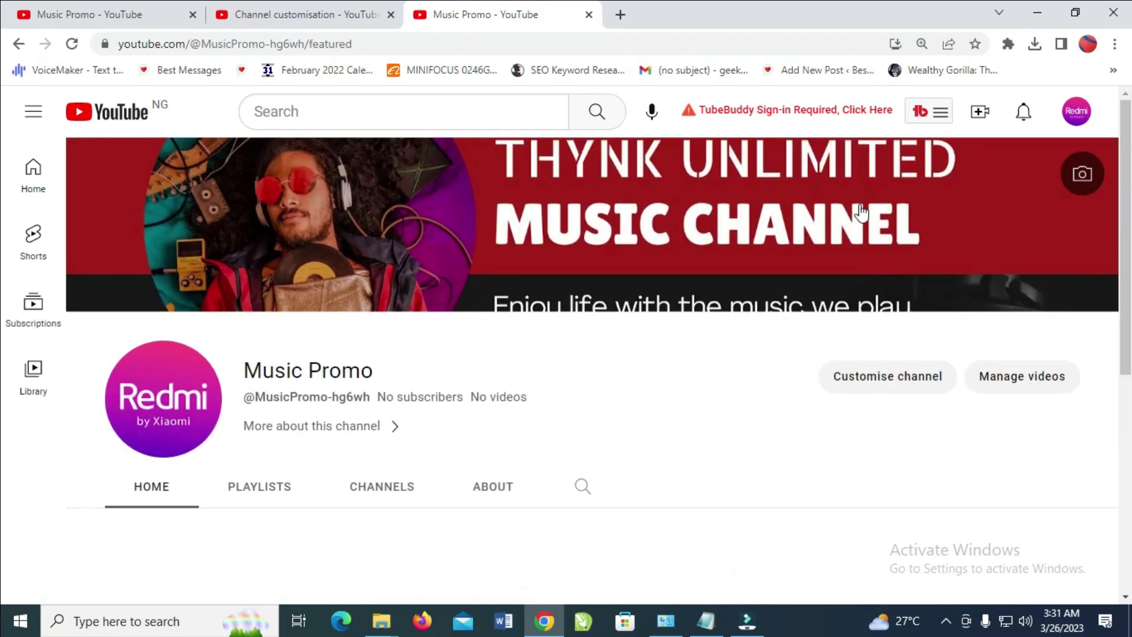
click(980, 112)
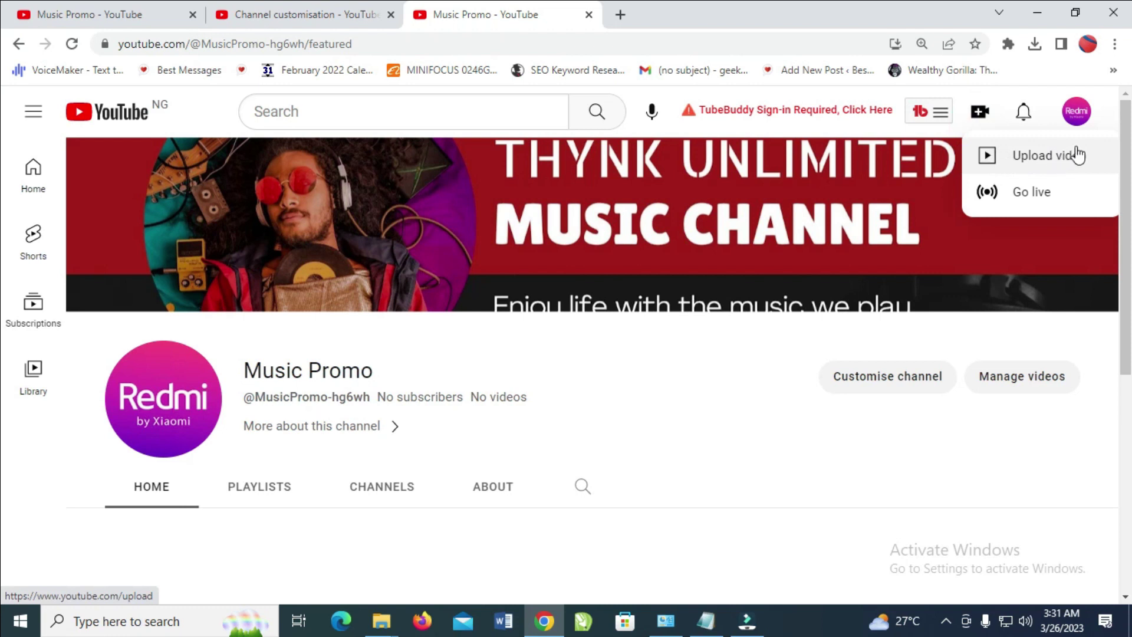
click(697, 419)
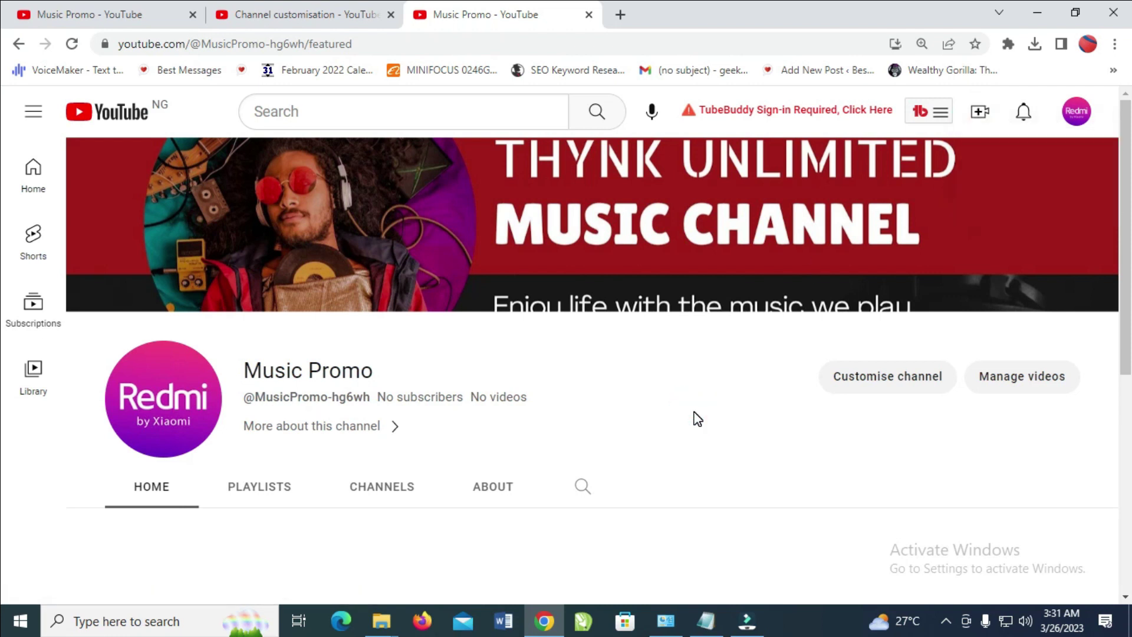